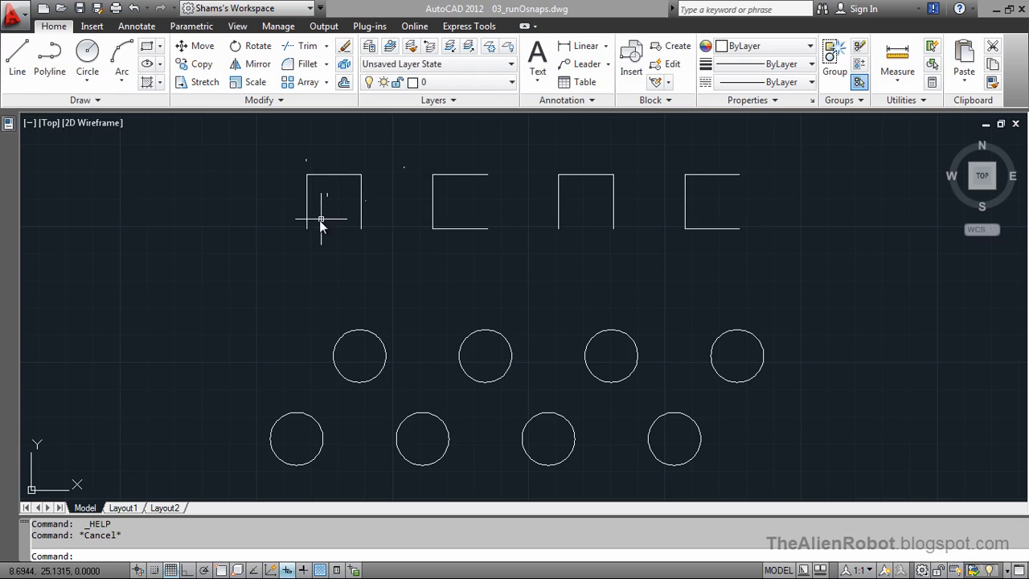
# Draw a line closing the bottom of the first open square, using one-time Endpoint snaps for both ends
pyautogui.click(17, 56)
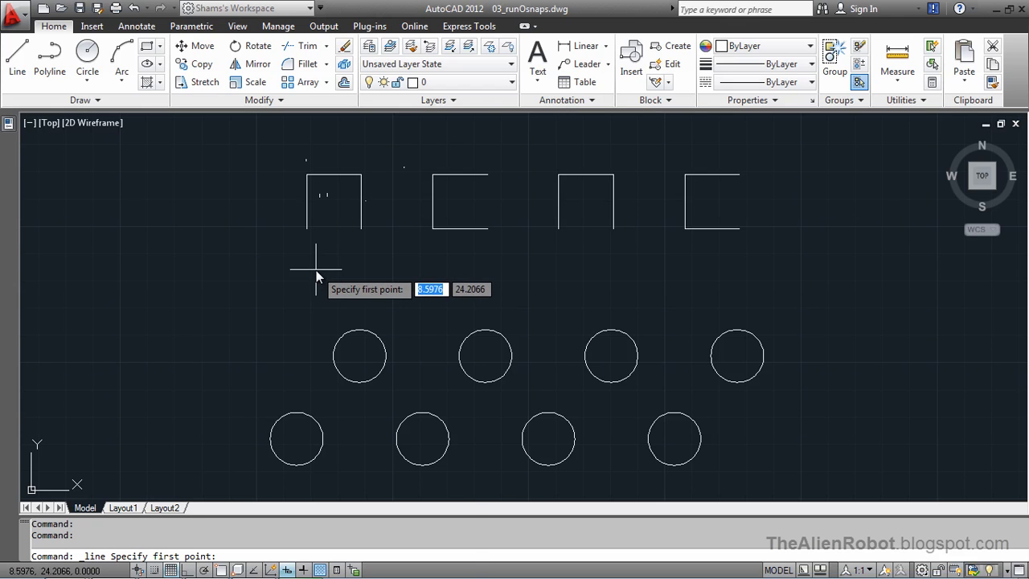
pyautogui.keyDown('shift'); pyautogui.rightClick(318, 272); pyautogui.keyUp('shift')
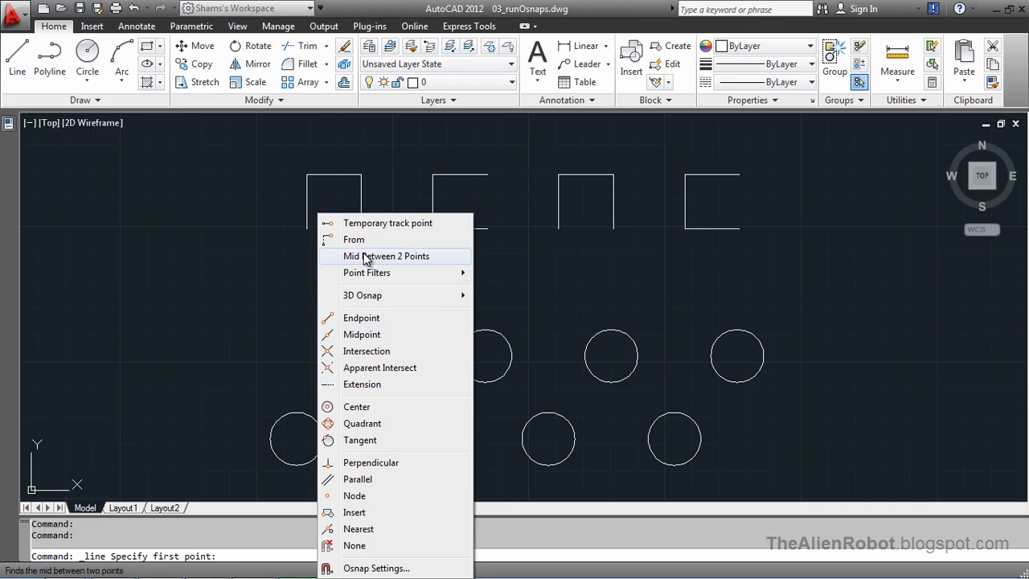
pyautogui.click(361, 319)
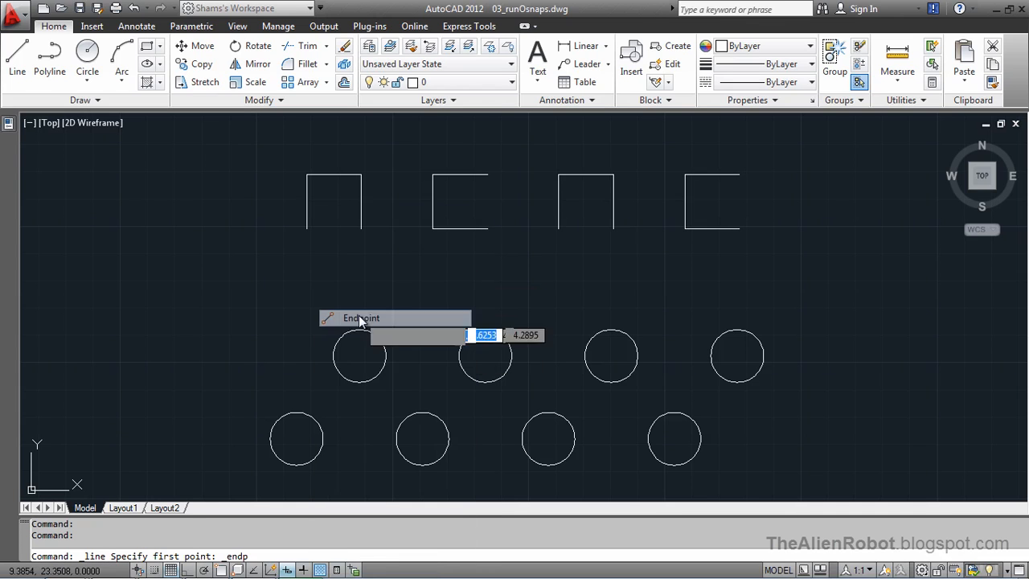
pyautogui.click(305, 234)
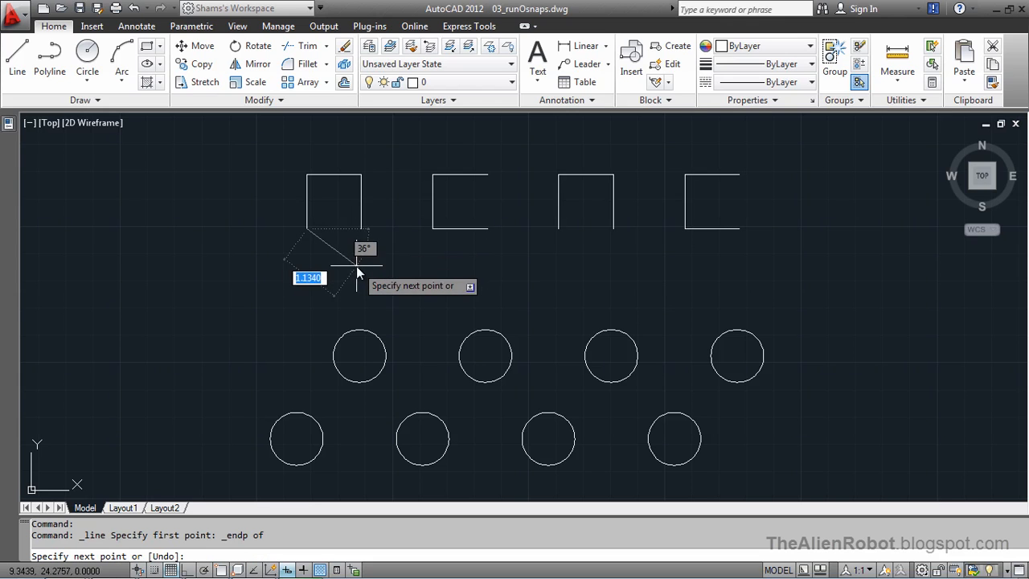
pyautogui.keyDown('shift'); pyautogui.rightClick(334, 262); pyautogui.keyUp('shift')
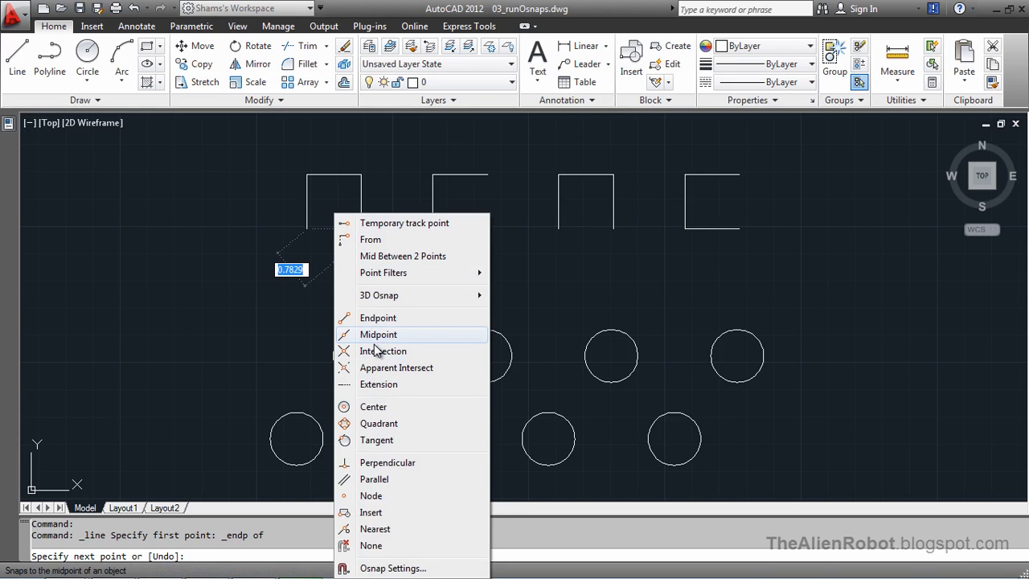
pyautogui.click(358, 319)
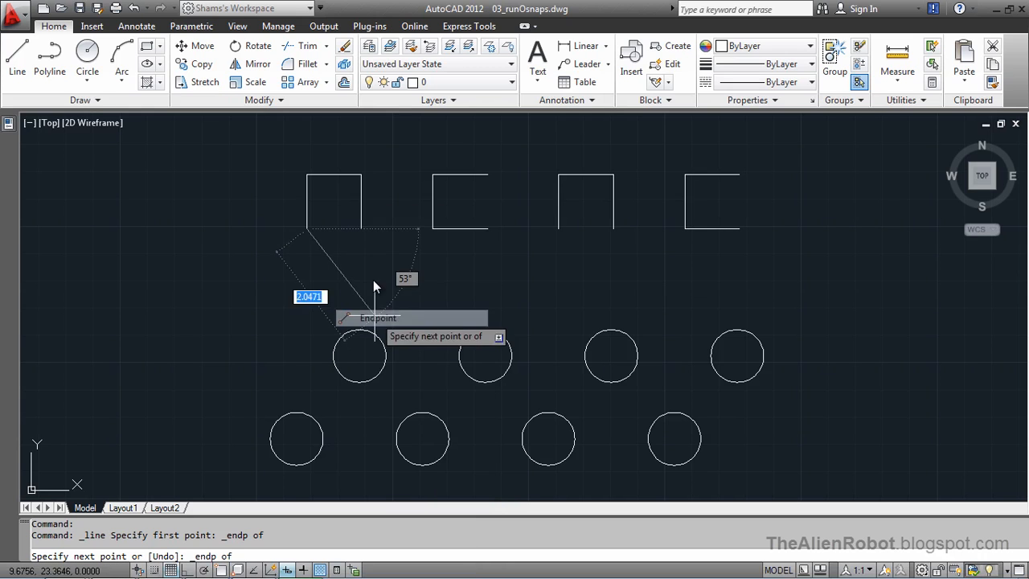
pyautogui.click(362, 234)
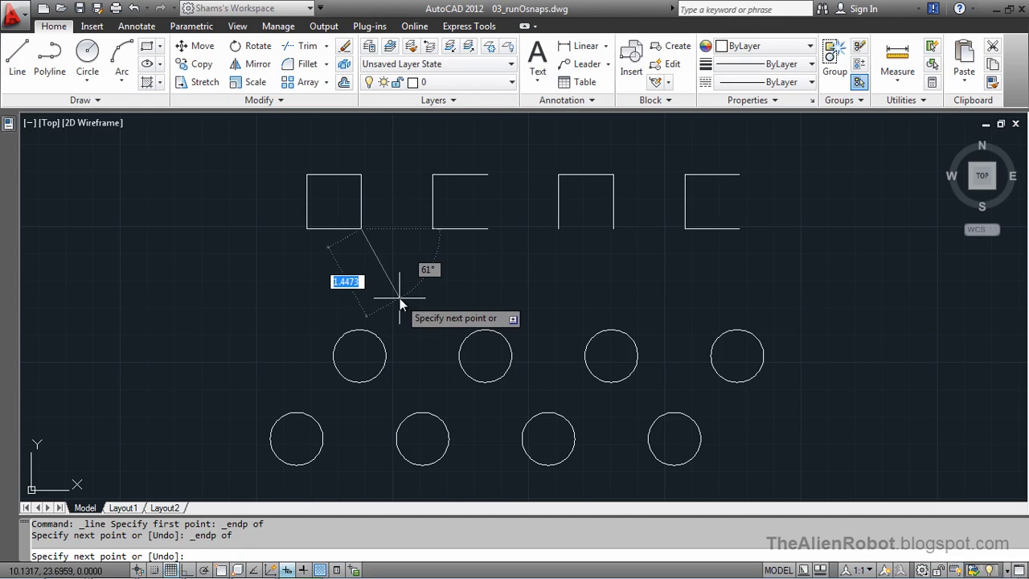
pyautogui.press('Escape')
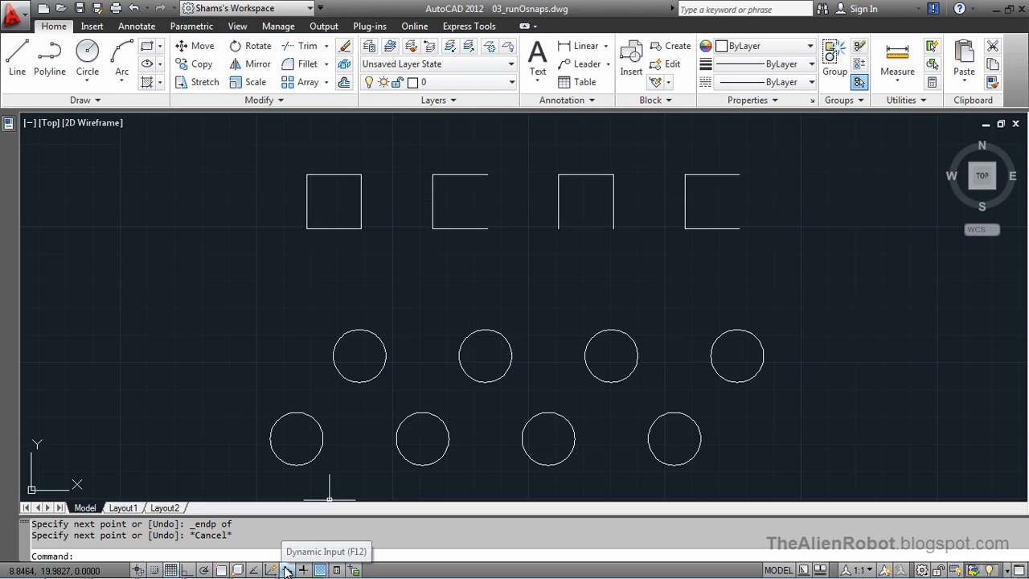
# Turn on running object snap and clear the Intersection mode in the object snap settings, leaving Endpoint, Center and Extension enabled
pyautogui.click(221, 570)
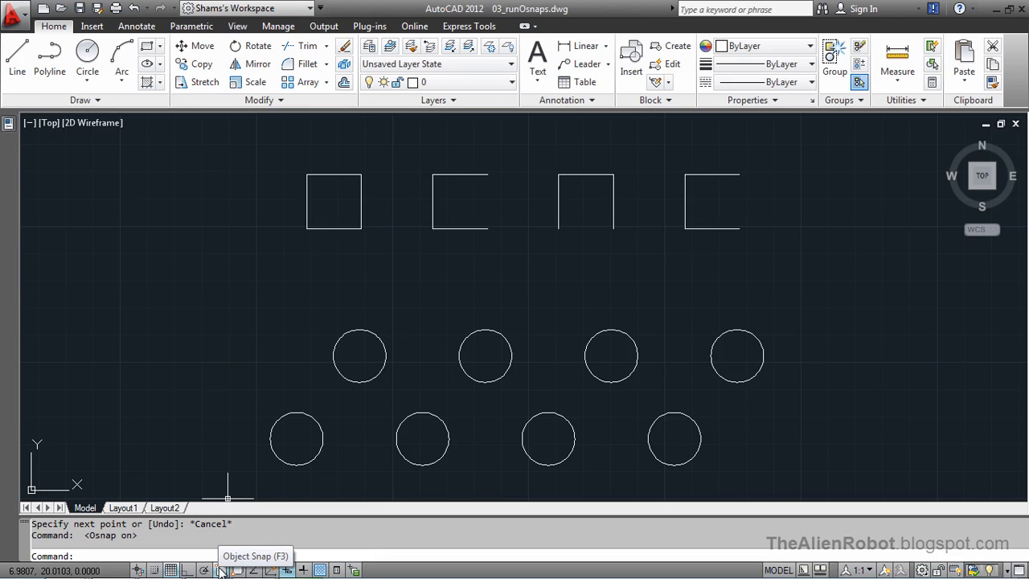
pyautogui.rightClick(221, 570)
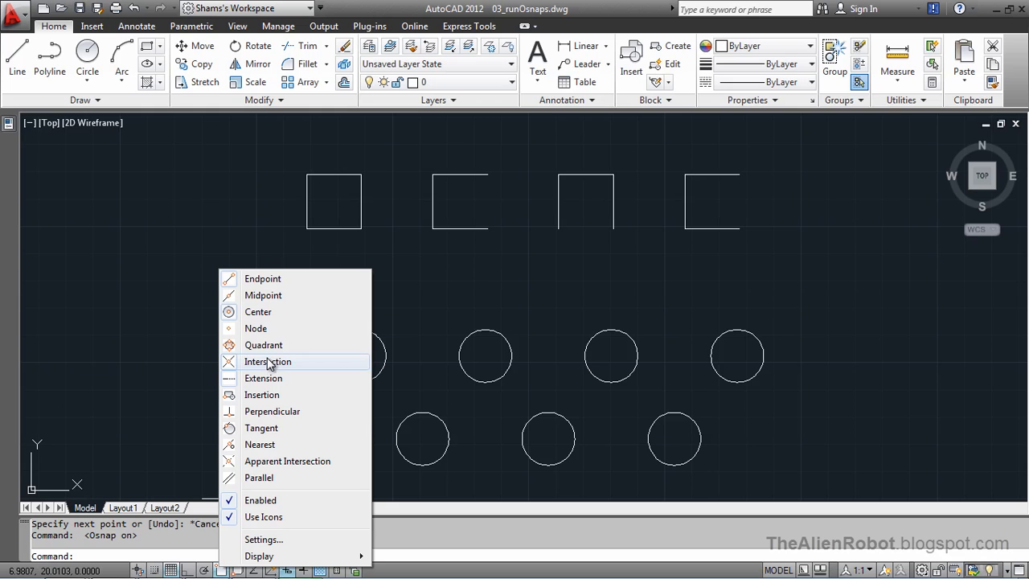
pyautogui.click(266, 539)
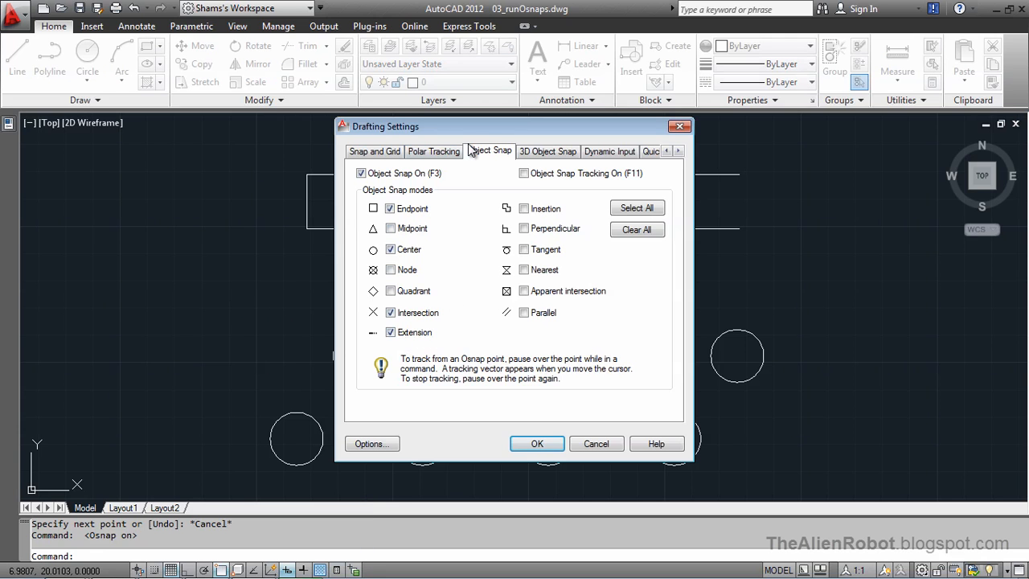
pyautogui.moveTo(488, 129); pyautogui.dragTo(488, 146)
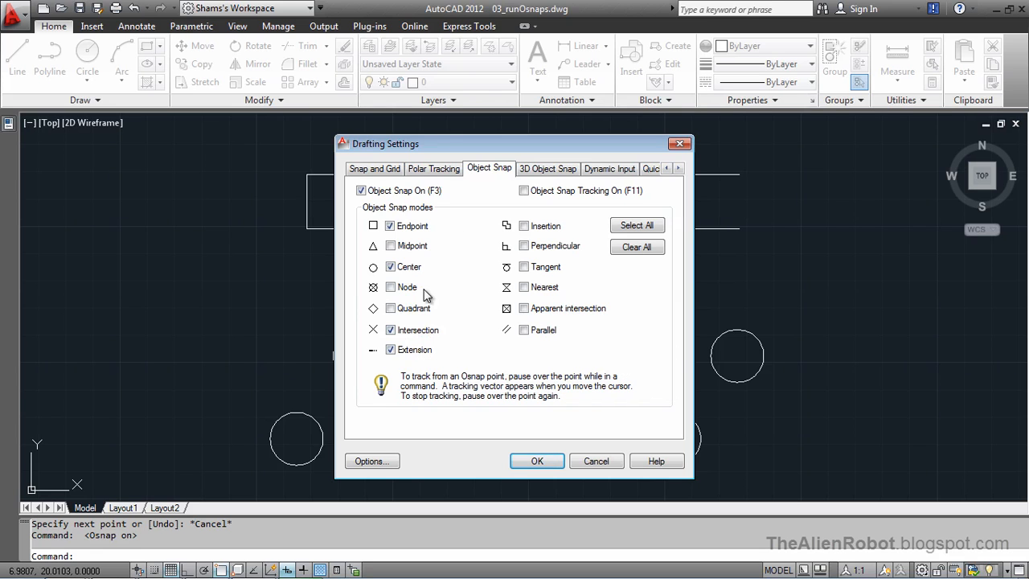
pyautogui.click(391, 331)
pyautogui.click(538, 460)
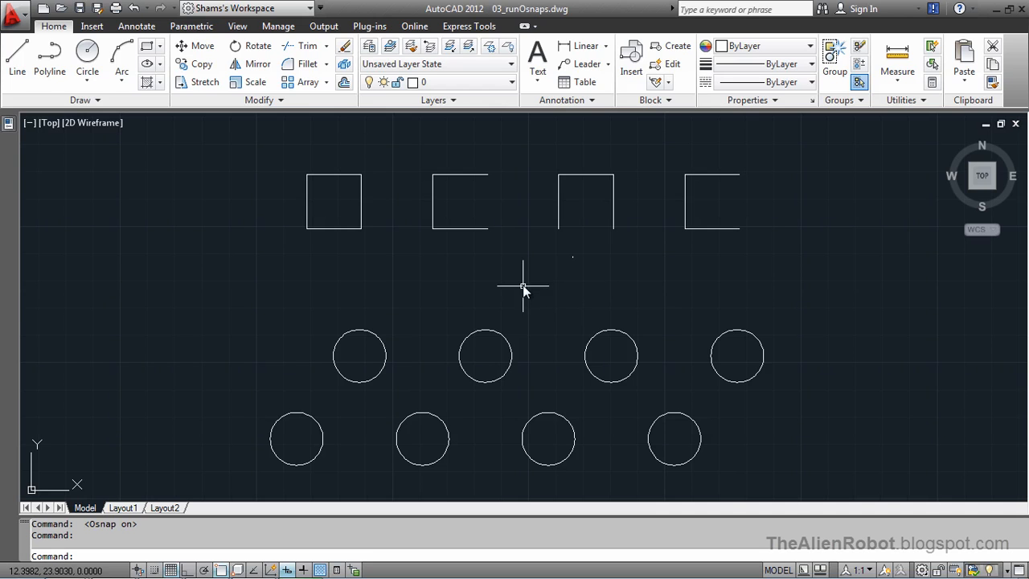
# Draw a line between the two open endpoints of the second shape to close its right side
pyautogui.moveTo(522, 285); pyautogui.dragTo(512, 295, button='middle')
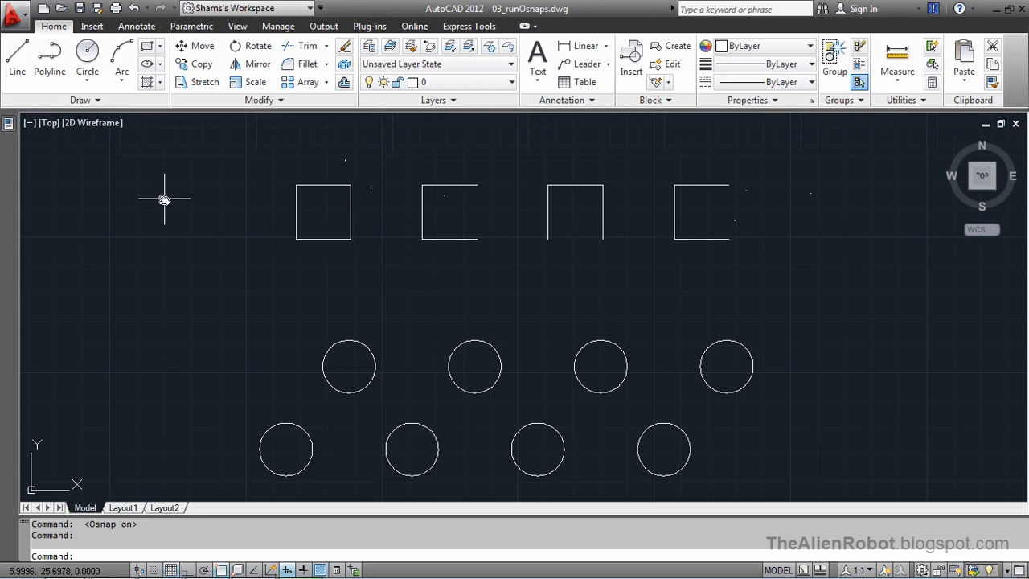
pyautogui.click(23, 56)
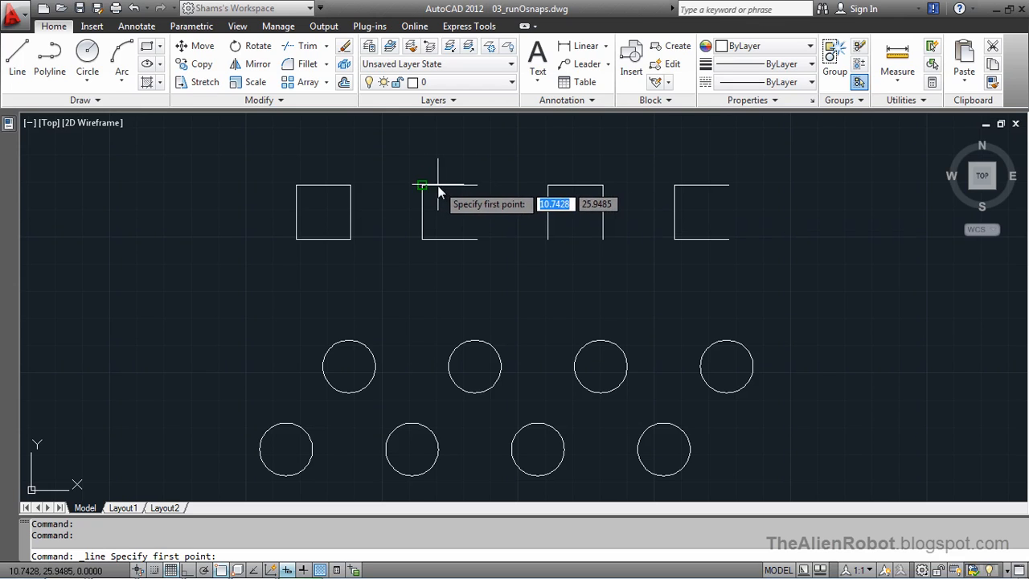
pyautogui.click(478, 190)
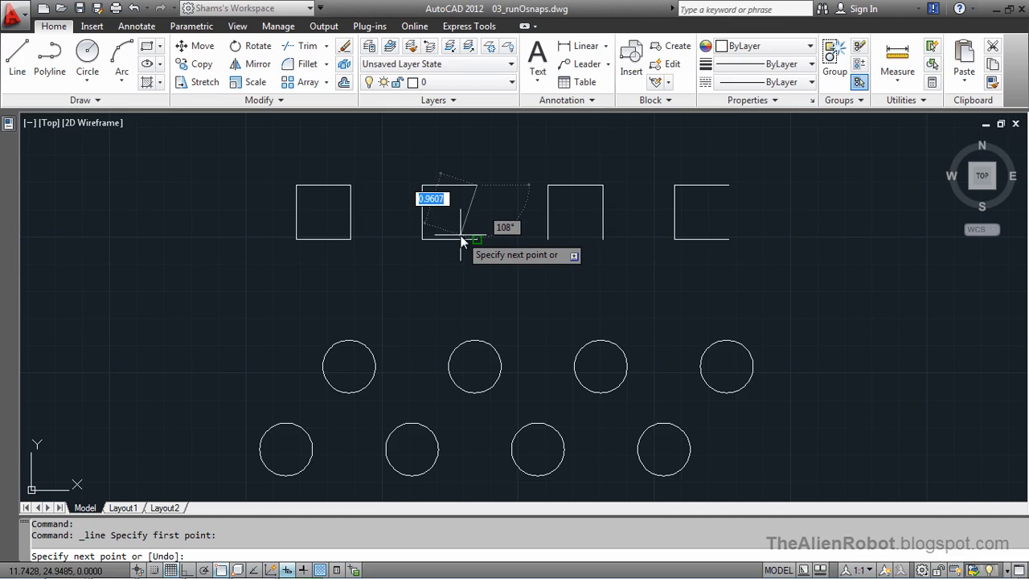
pyautogui.click(477, 239)
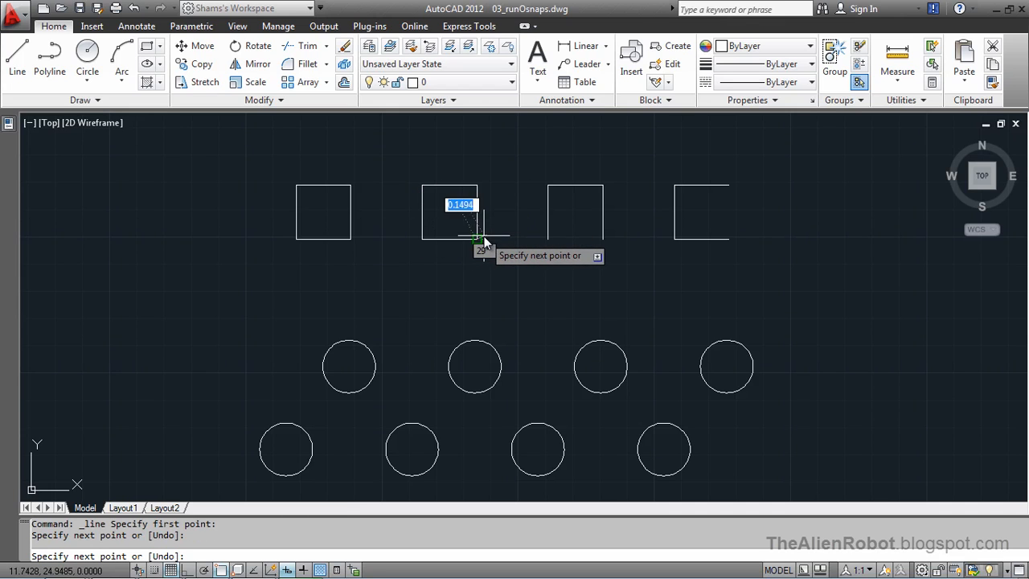
pyautogui.press('Escape')
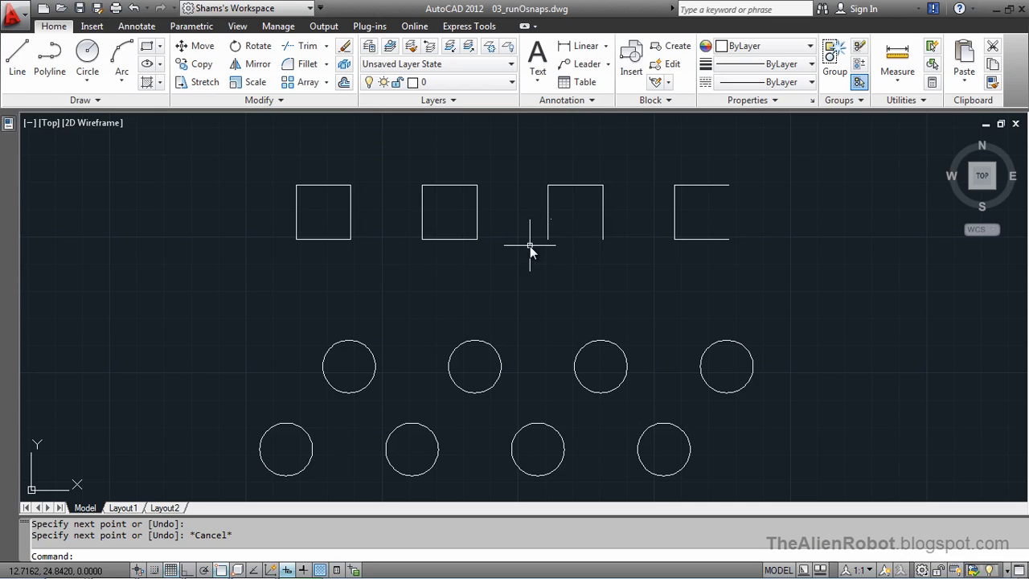
# Draw a line between the two lower endpoints of the third shape to close its bottom side
pyautogui.press('Return')
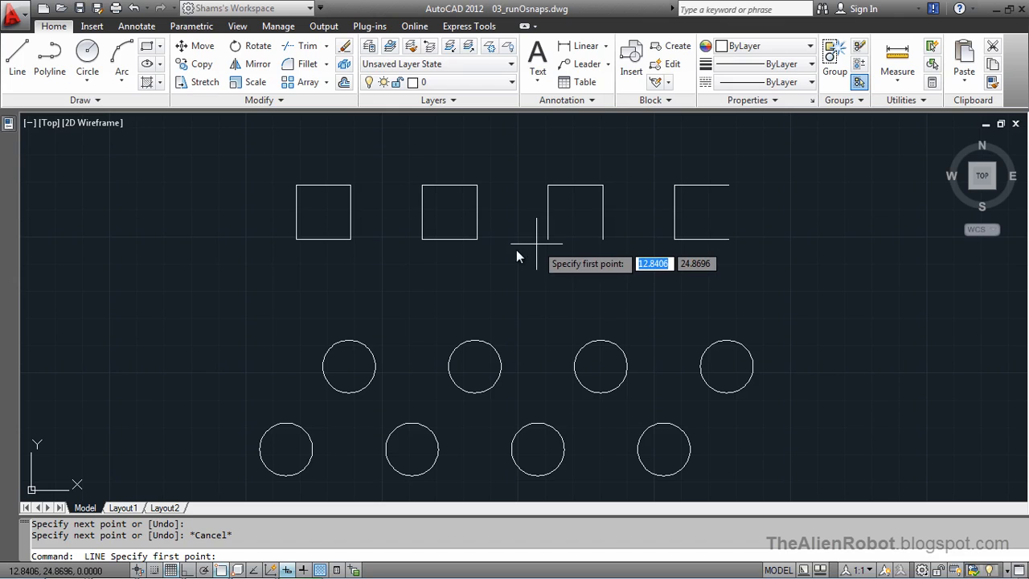
pyautogui.click(552, 242)
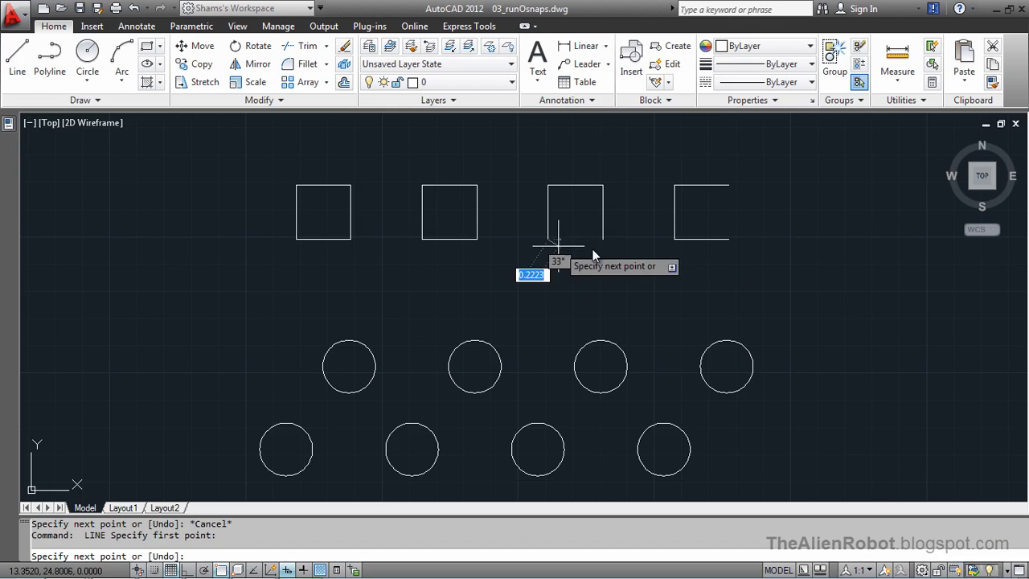
pyautogui.click(603, 239)
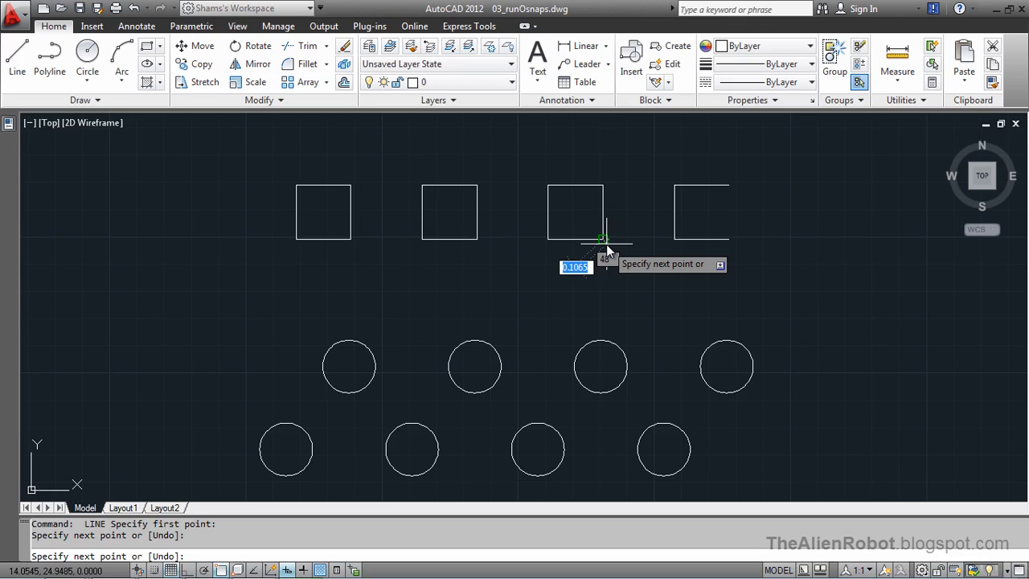
pyautogui.press('Escape')
# Draw a line between the two open endpoints of the fourth shape to close its right side
pyautogui.press('Return')
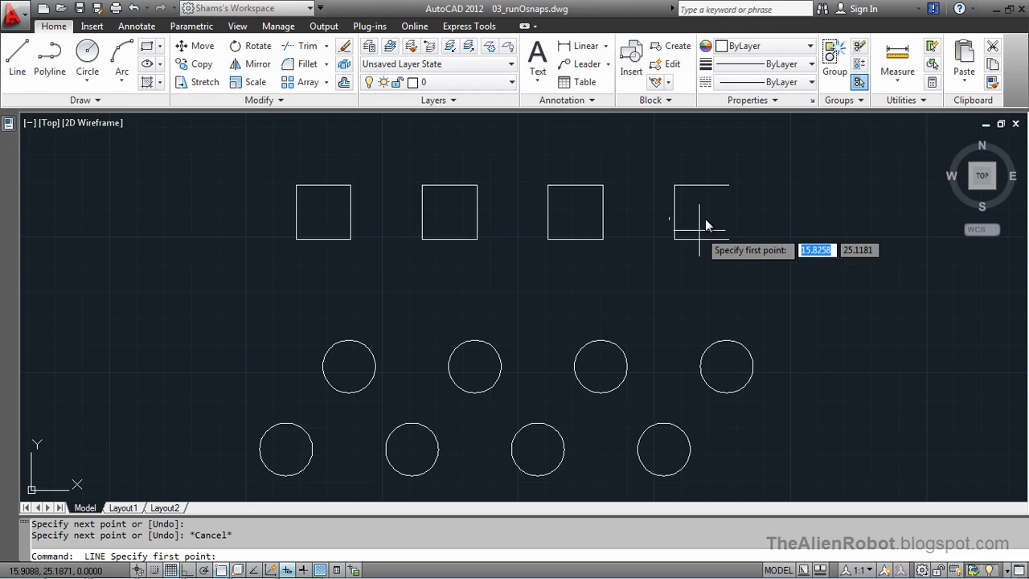
pyautogui.click(728, 186)
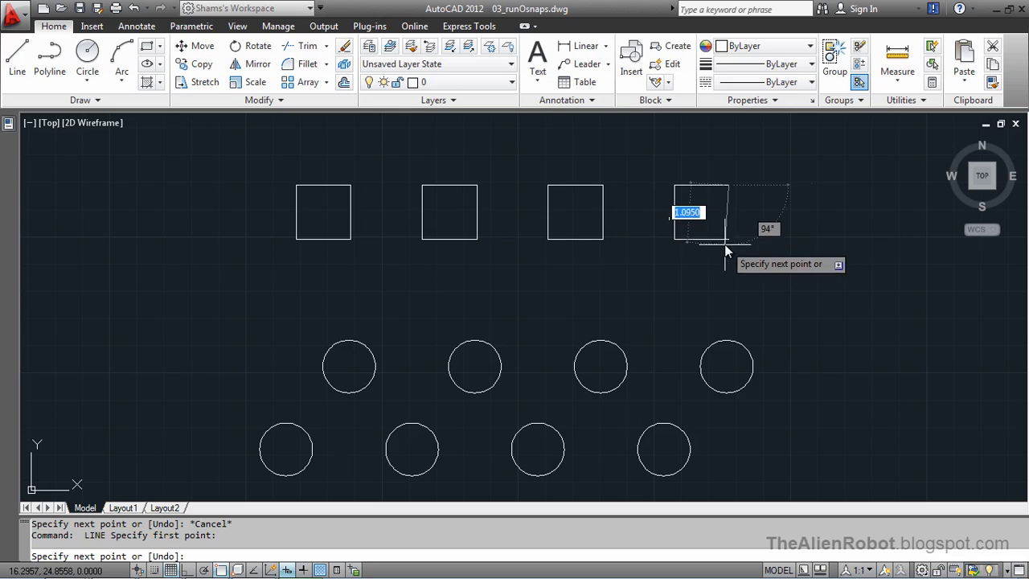
pyautogui.click(728, 239)
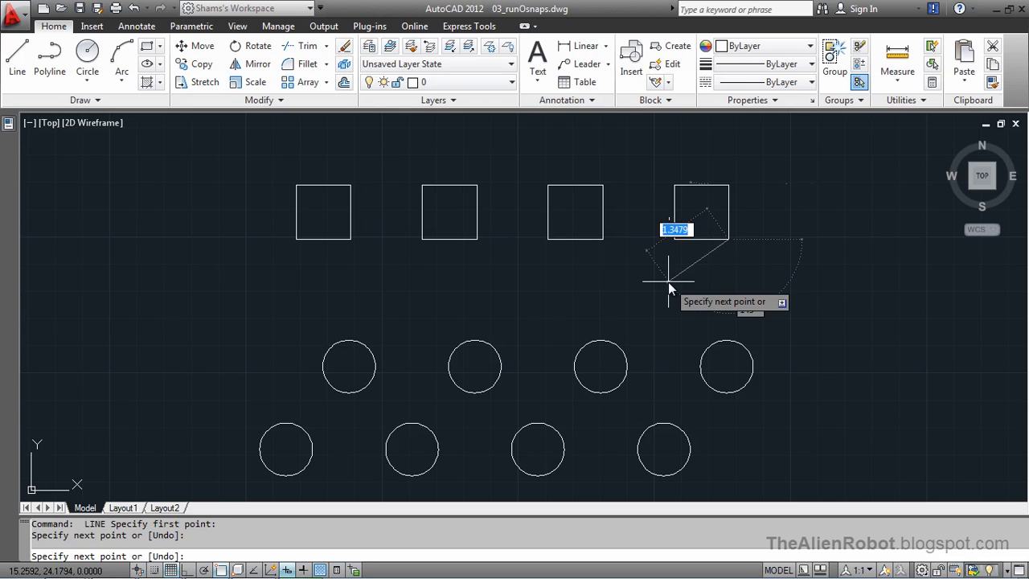
pyautogui.press('Escape')
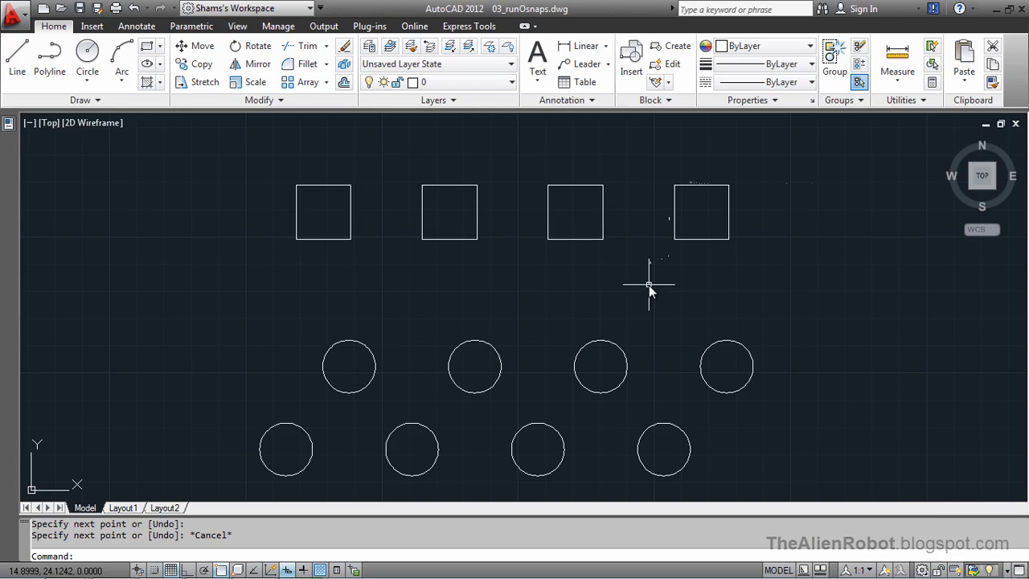
# Draw a zigzag of connected lines through the centers of all eight circles, alternating lower and upper rows from the lower-left circle
pyautogui.moveTo(549, 319)
pyautogui.mouseDown(button='middle')
pyautogui.moveTo(648, 260)
pyautogui.moveTo(623, 279)
pyautogui.mouseUp(button='middle')
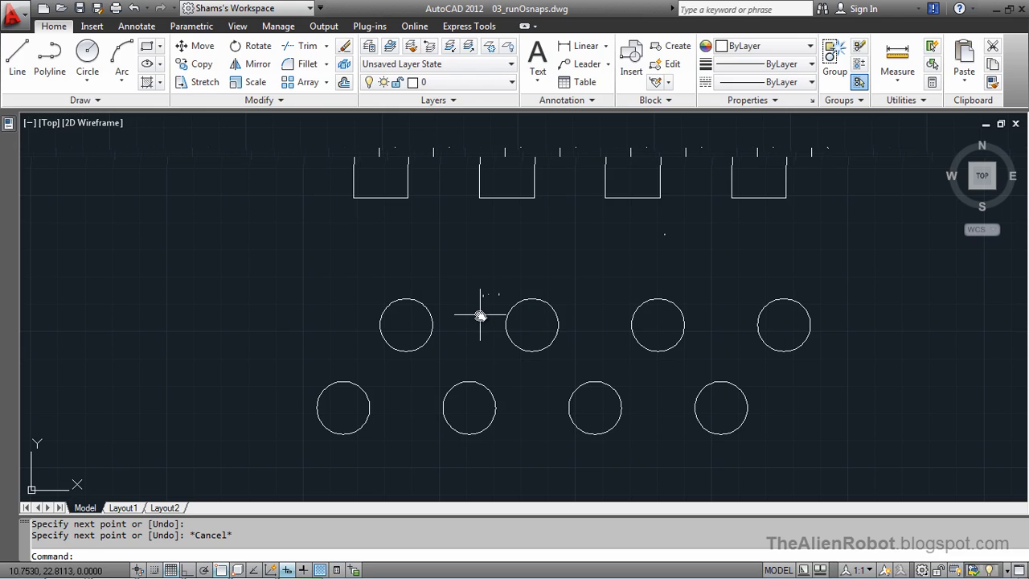
pyautogui.moveTo(499, 294); pyautogui.dragTo(487, 283, button='middle')
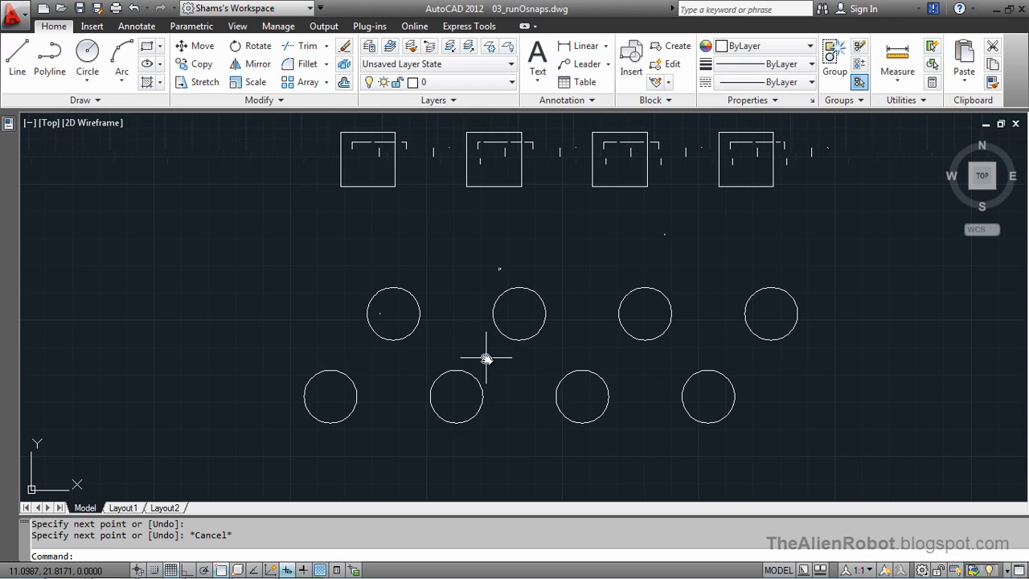
pyautogui.press('Escape')
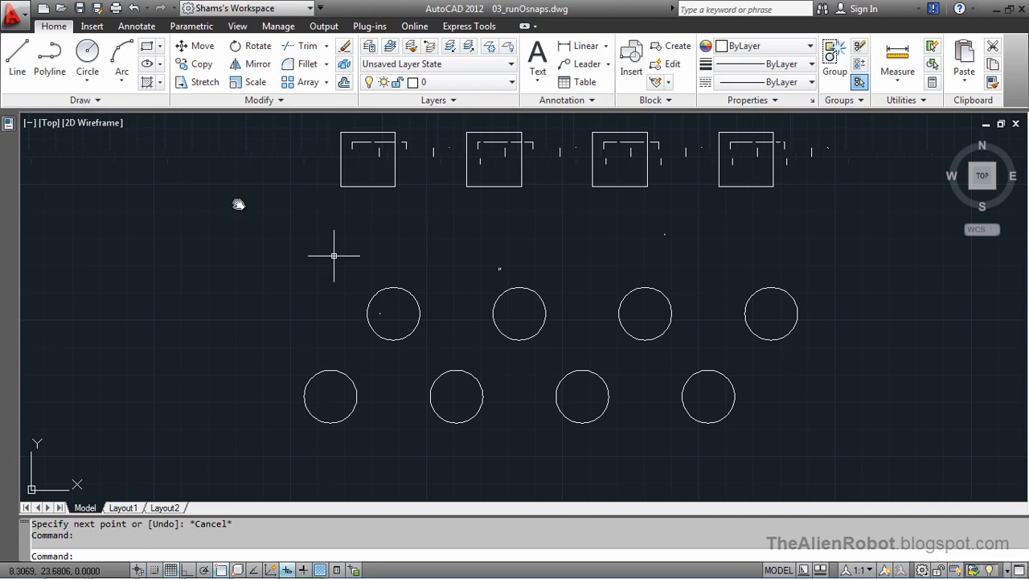
pyautogui.click(17, 56)
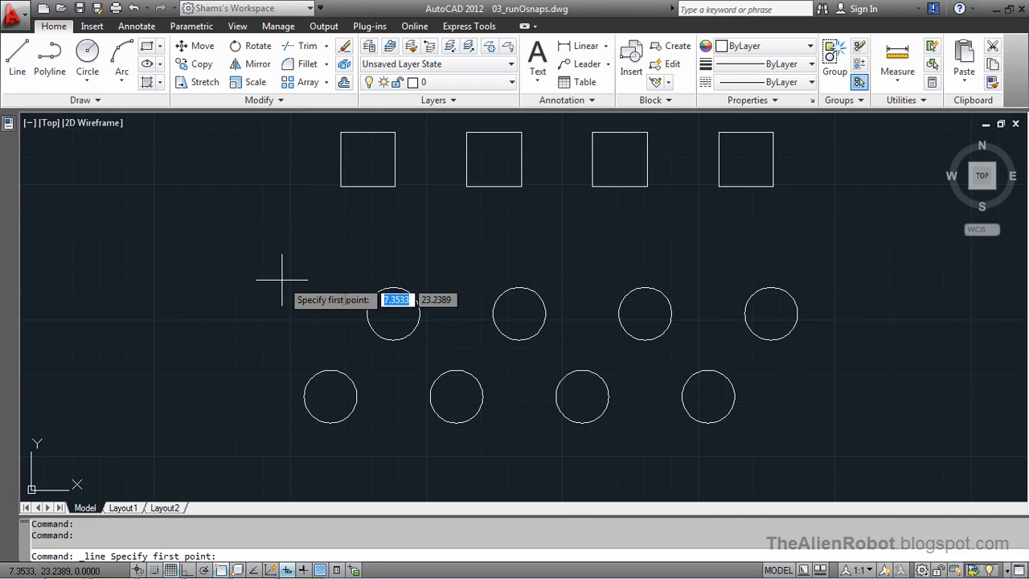
pyautogui.click(334, 375)
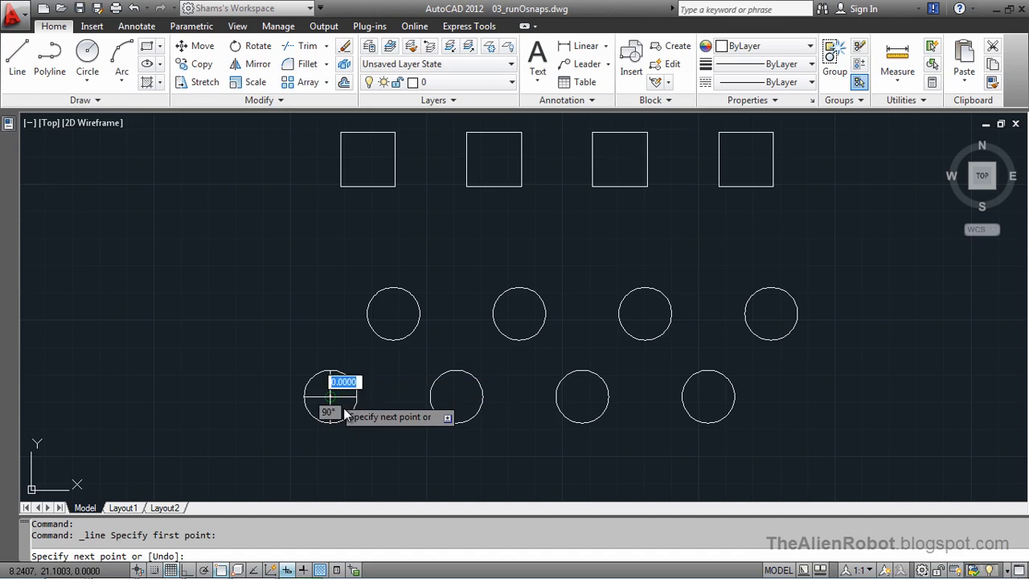
pyautogui.click(391, 317)
pyautogui.click(459, 395)
pyautogui.click(520, 316)
pyautogui.click(582, 394)
pyautogui.click(644, 315)
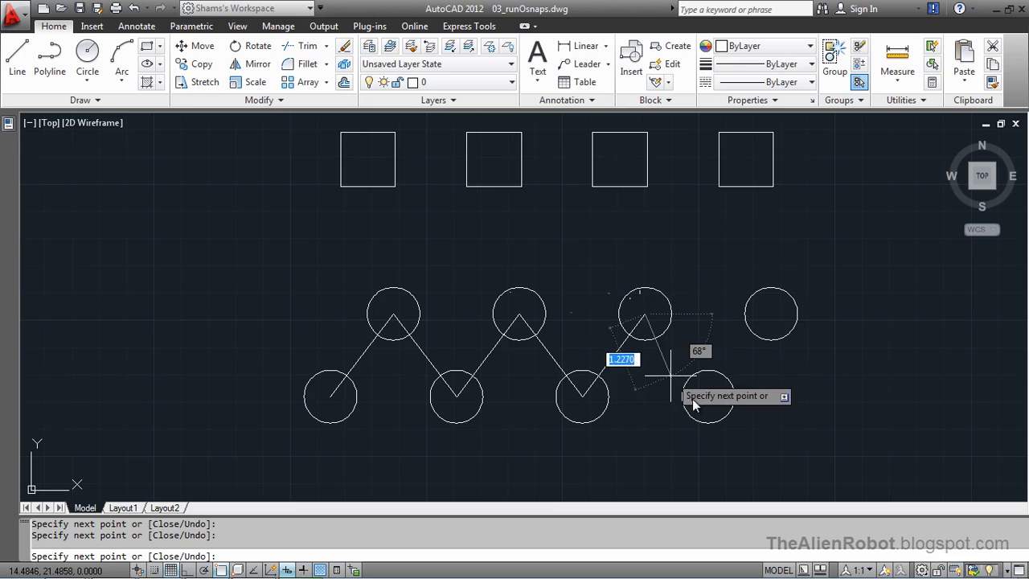
pyautogui.click(708, 393)
pyautogui.click(771, 315)
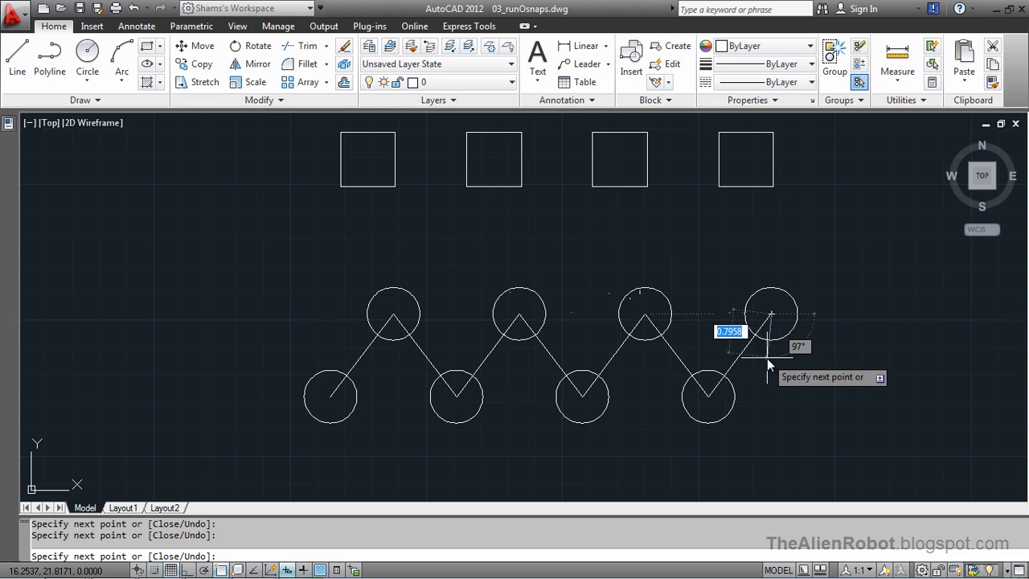
pyautogui.press('Escape')
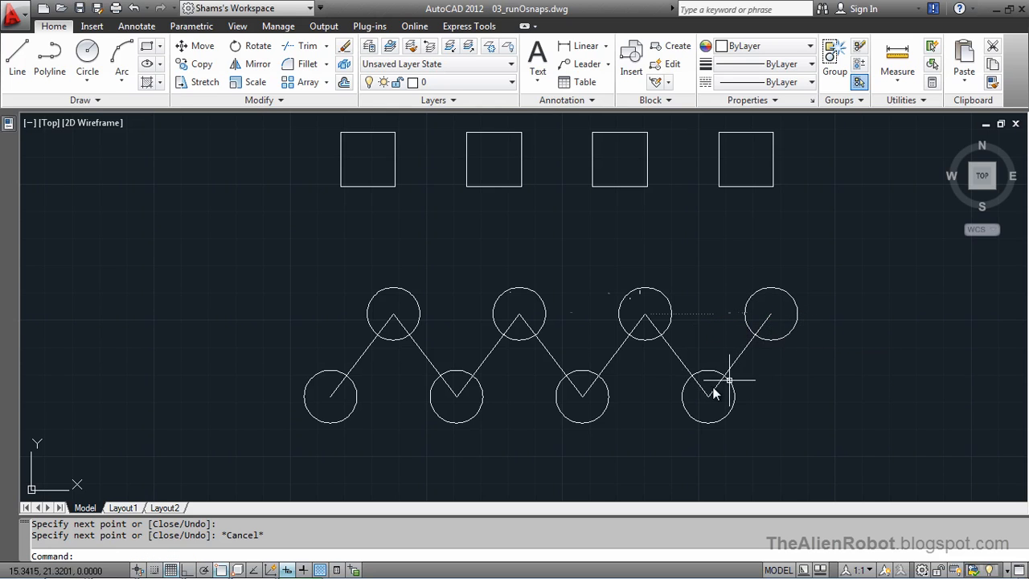
# Bring the dimensioned 5 by 5 square with three diagonal circles into view, with empty space beside it
pyautogui.moveTo(850, 349); pyautogui.dragTo(737, 366, button='middle')
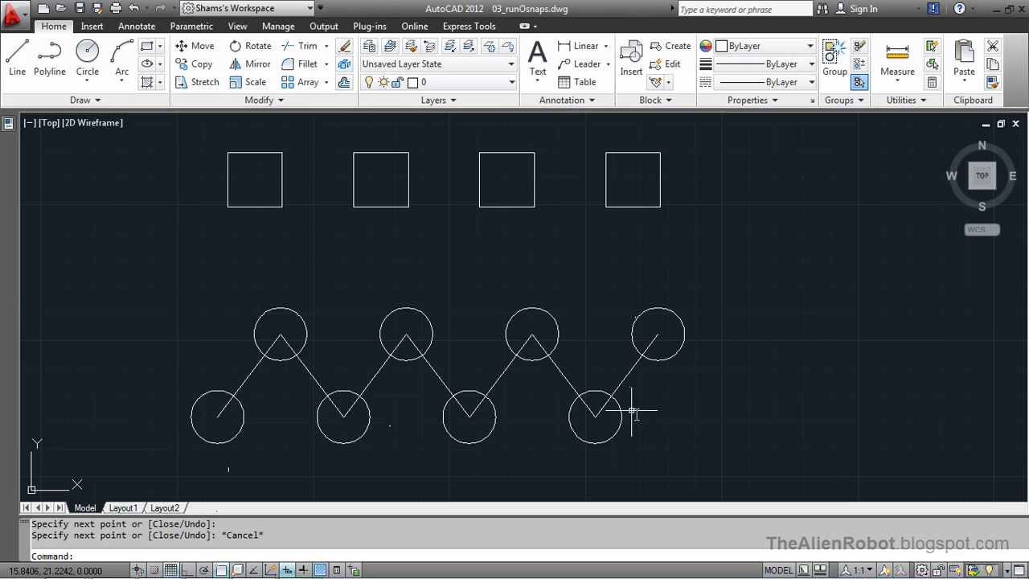
pyautogui.moveTo(744, 306)
pyautogui.mouseDown(button='middle')
pyautogui.moveTo(715, 322)
pyautogui.moveTo(574, 313)
pyautogui.mouseUp(button='middle')
pyautogui.moveTo(814, 328); pyautogui.dragTo(402, 384, button='middle')
pyautogui.moveTo(620, 356)
pyautogui.mouseDown(button='middle')
pyautogui.moveTo(456, 365)
pyautogui.moveTo(471, 391)
pyautogui.moveTo(568, 392)
pyautogui.mouseUp(button='middle')
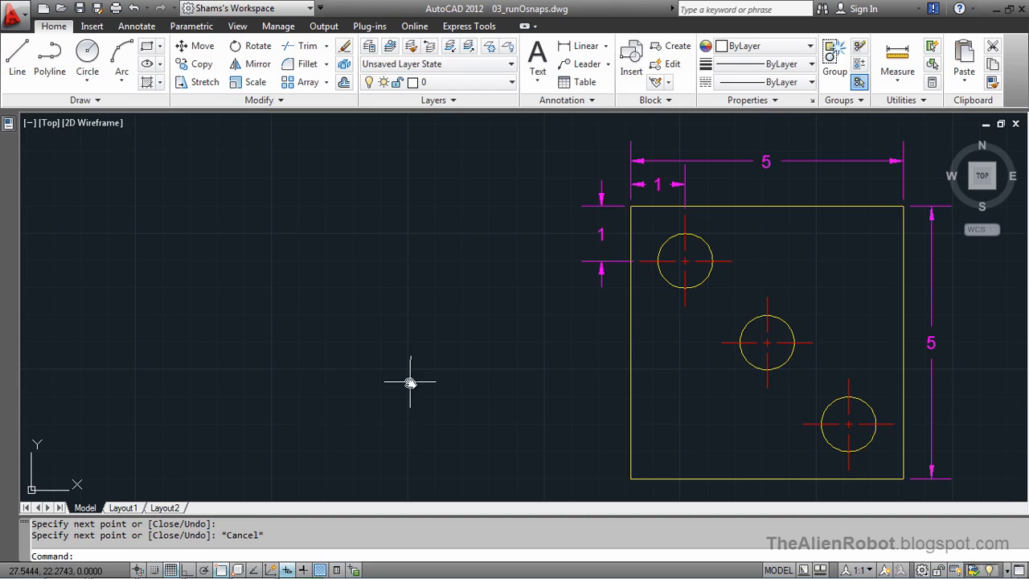
# Add Midpoint to the running object snap modes, keeping Endpoint and Center on, and apply the drafting settings
pyautogui.rightClick(222, 570)
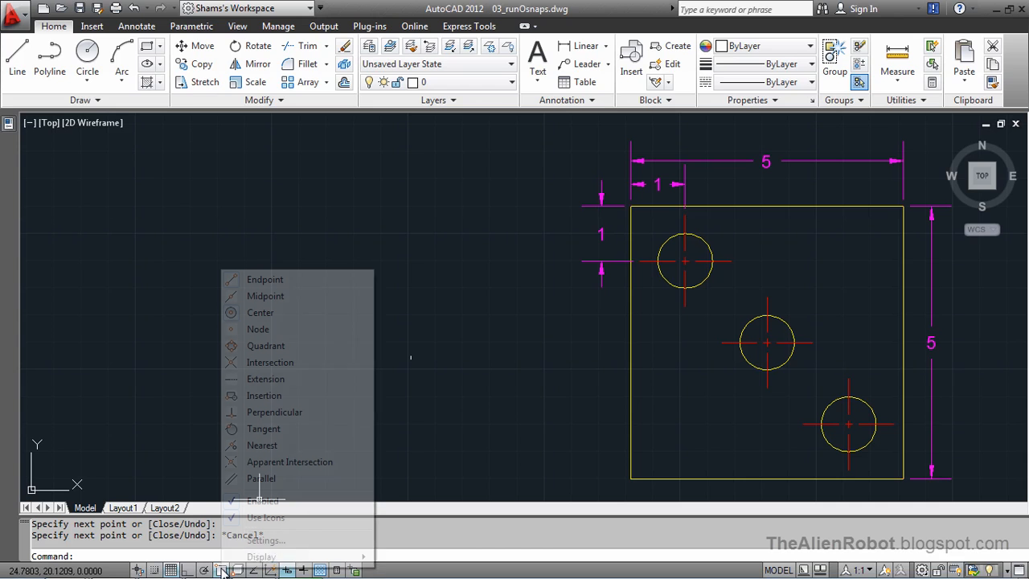
pyautogui.click(265, 541)
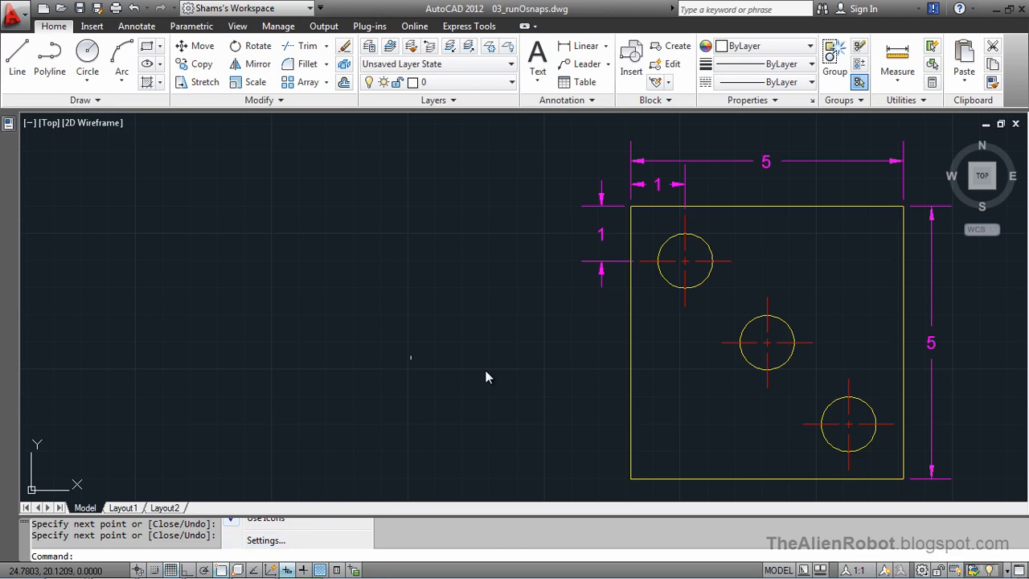
pyautogui.moveTo(558, 152); pyautogui.dragTo(654, 156)
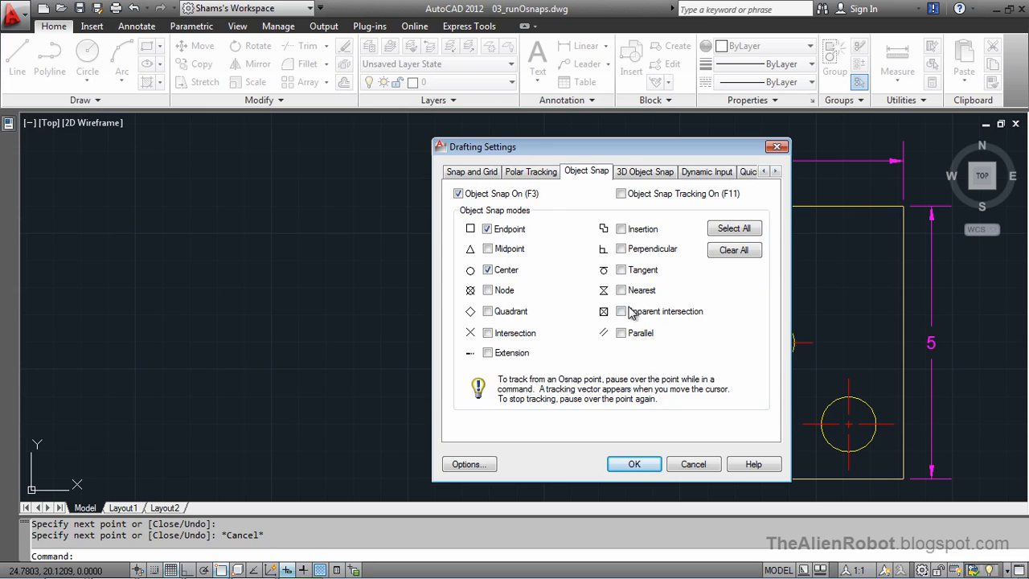
pyautogui.moveTo(646, 149); pyautogui.dragTo(505, 146)
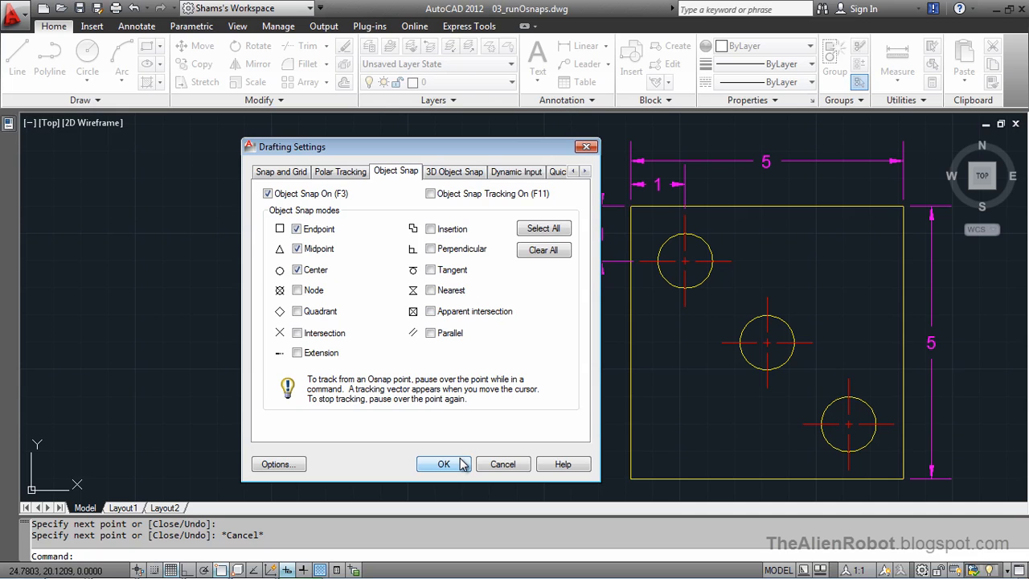
pyautogui.moveTo(477, 151); pyautogui.dragTo(460, 155)
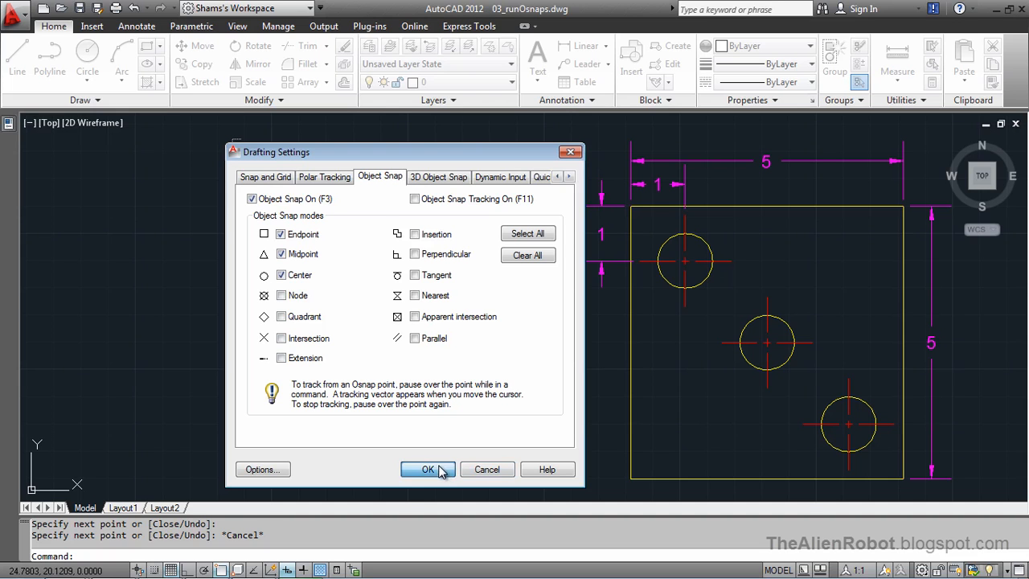
pyautogui.click(428, 469)
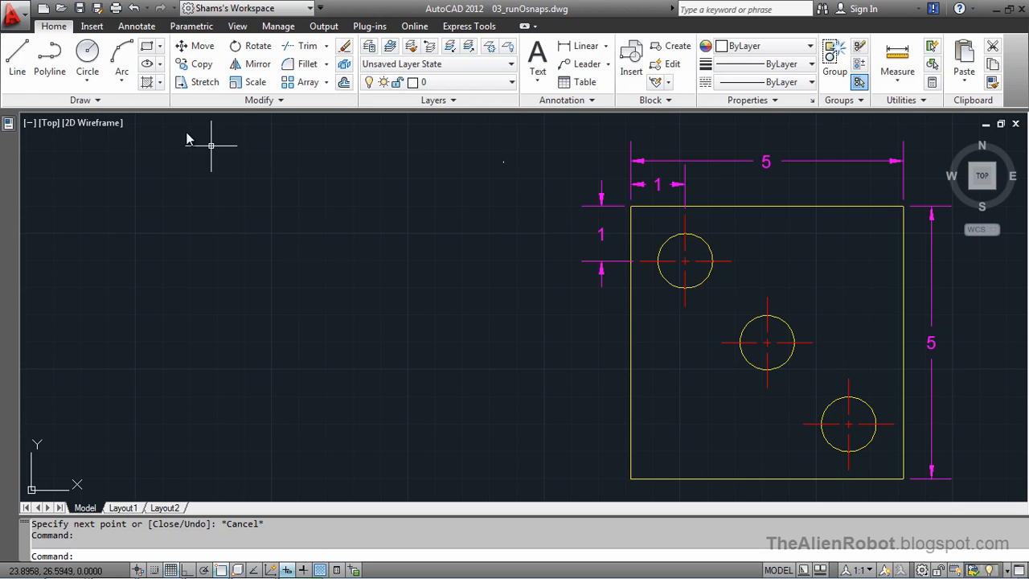
# Draw a closed 5 by 5 square from lines in the empty space beside the dimensioned plate, starting at its upper-right corner
pyautogui.click(21, 69)
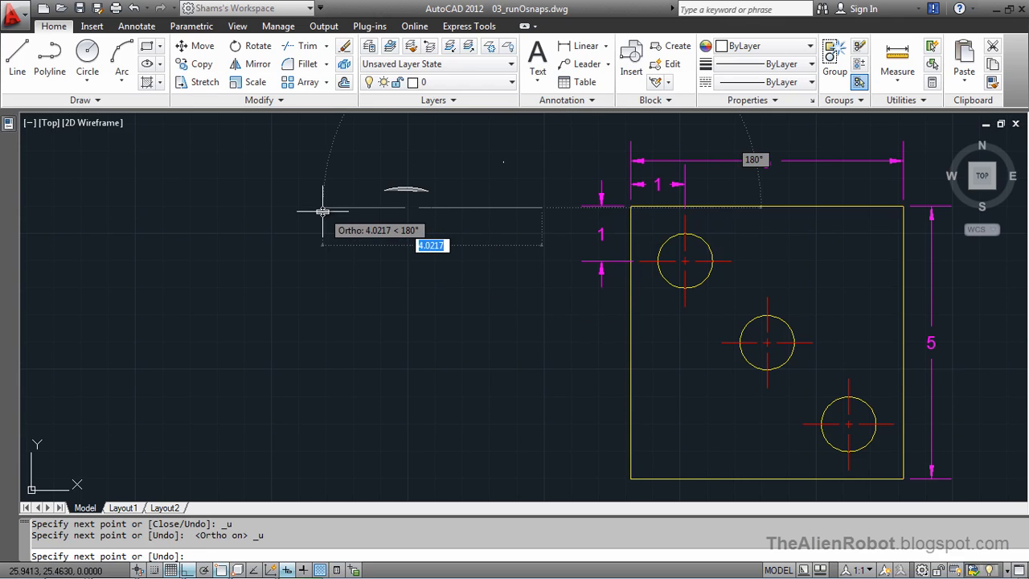
pyautogui.write('5')
pyautogui.press('Return')
pyautogui.write('5')
pyautogui.press('Return')
pyautogui.write('5')
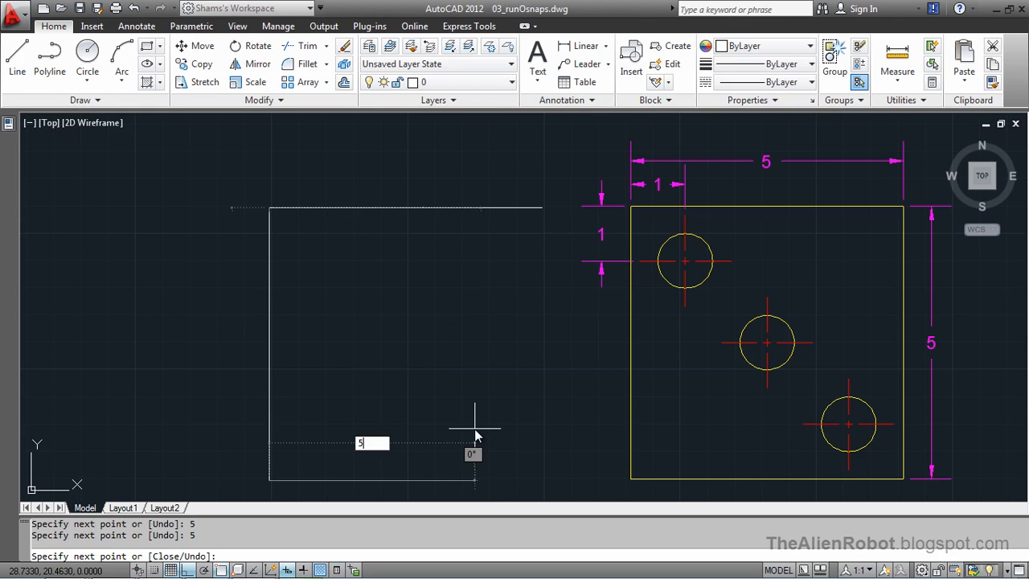
pyautogui.rightClick(512, 335)
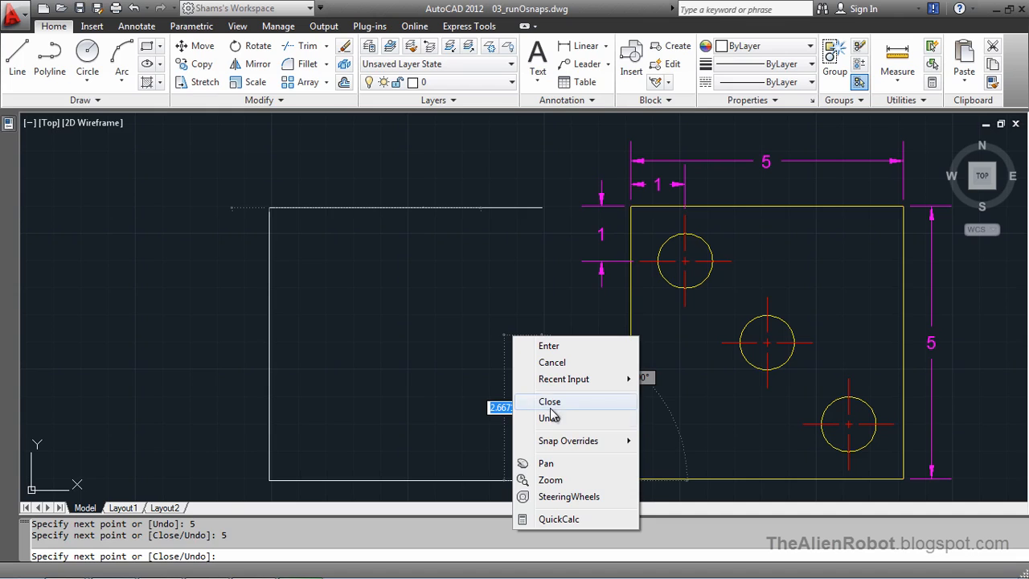
pyautogui.click(550, 402)
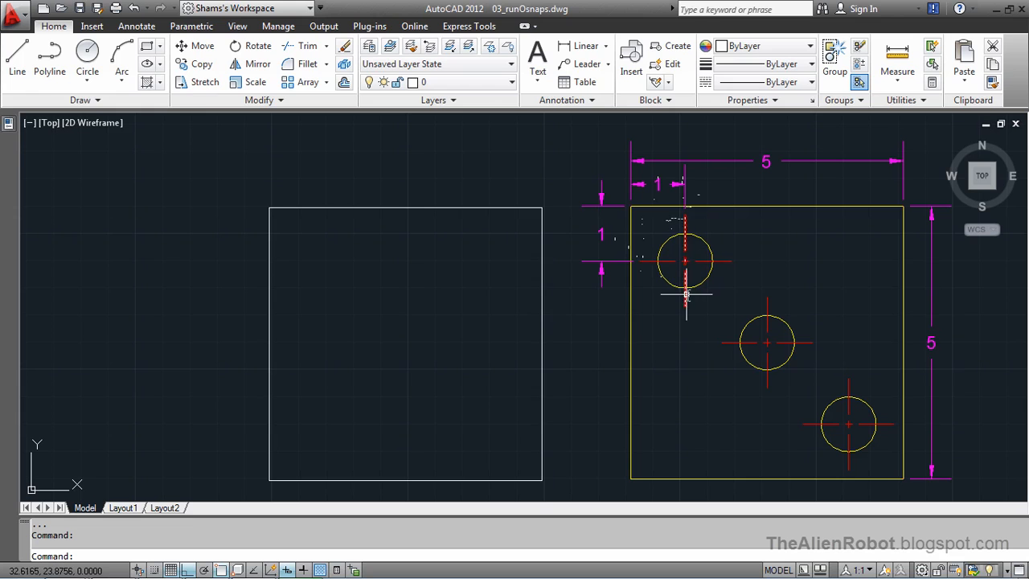
# Draw a construction circle of radius 1 centered on the new square's upper-left corner
pyautogui.click(88, 62)
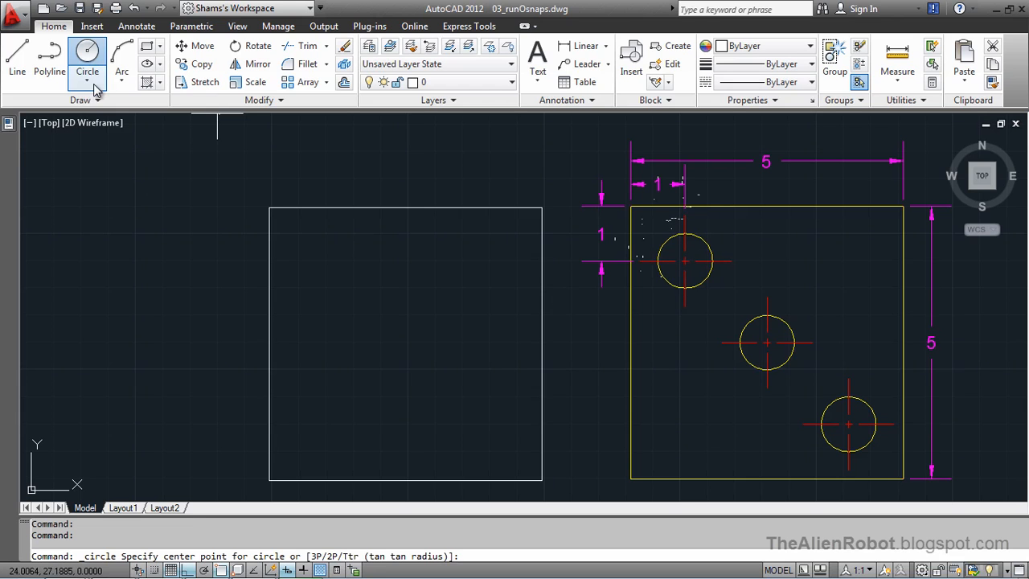
pyautogui.click(270, 210)
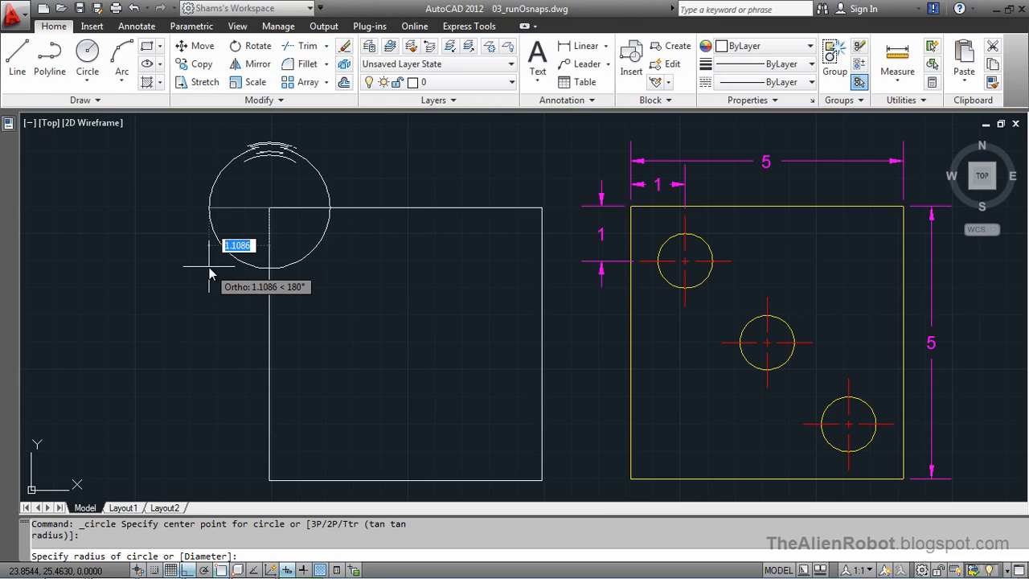
pyautogui.write('1')
pyautogui.press('Return')
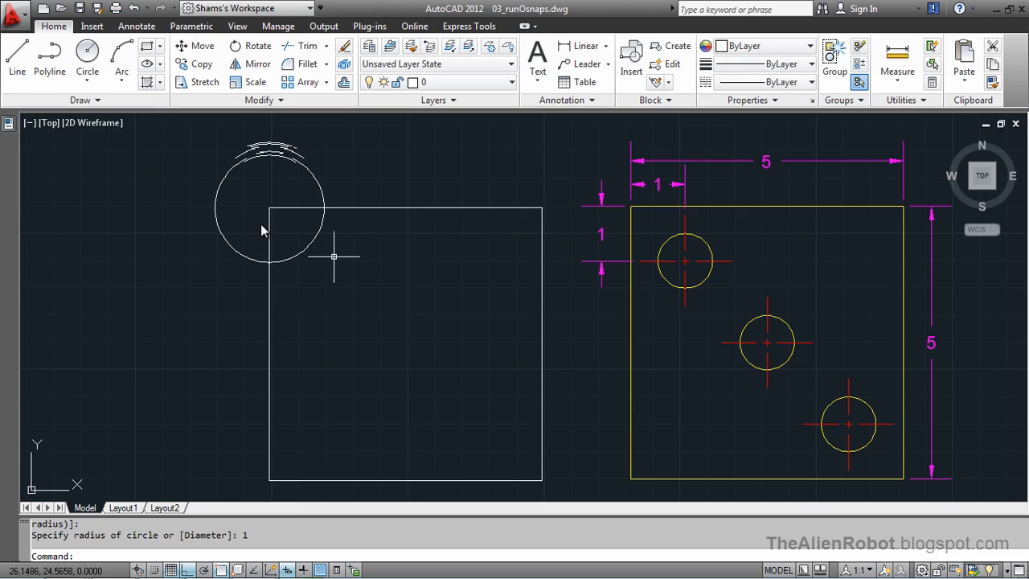
# Draw a line 1 unit straight down from the intersection of the construction circle and the square's upper edge
pyautogui.click(17, 56)
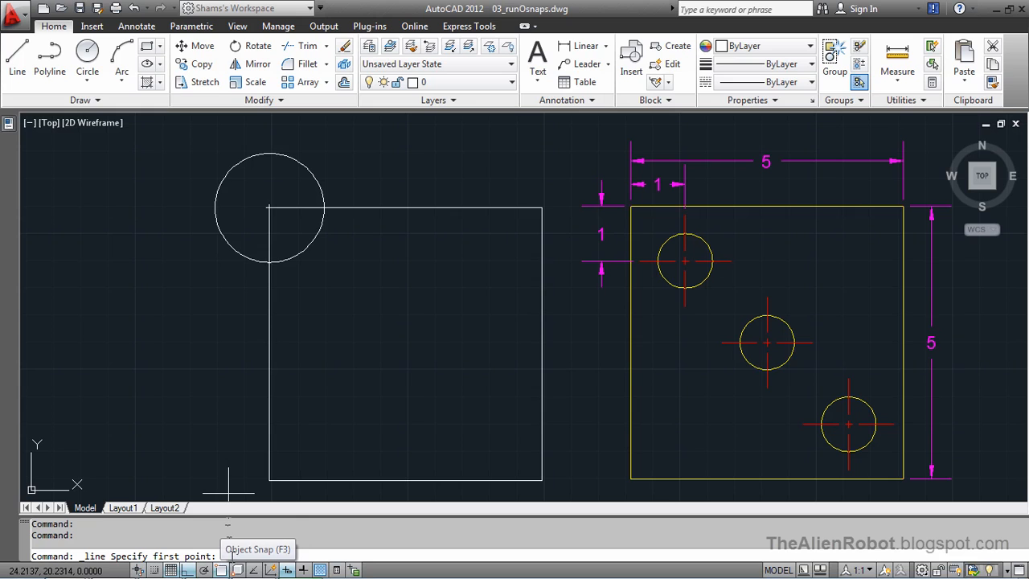
pyautogui.click(220, 570)
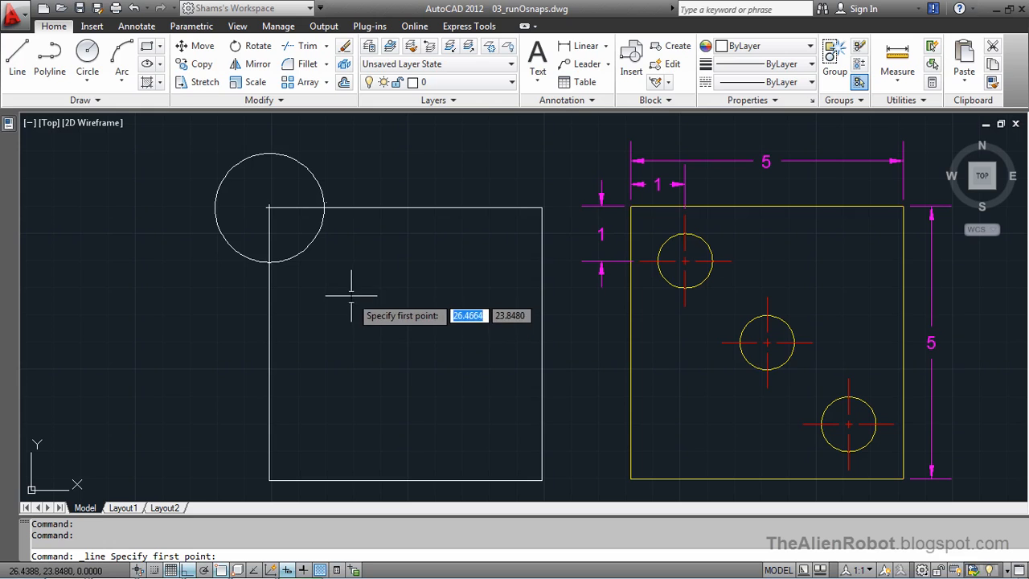
pyautogui.keyDown('shift'); pyautogui.rightClick(349, 242); pyautogui.keyUp('shift')
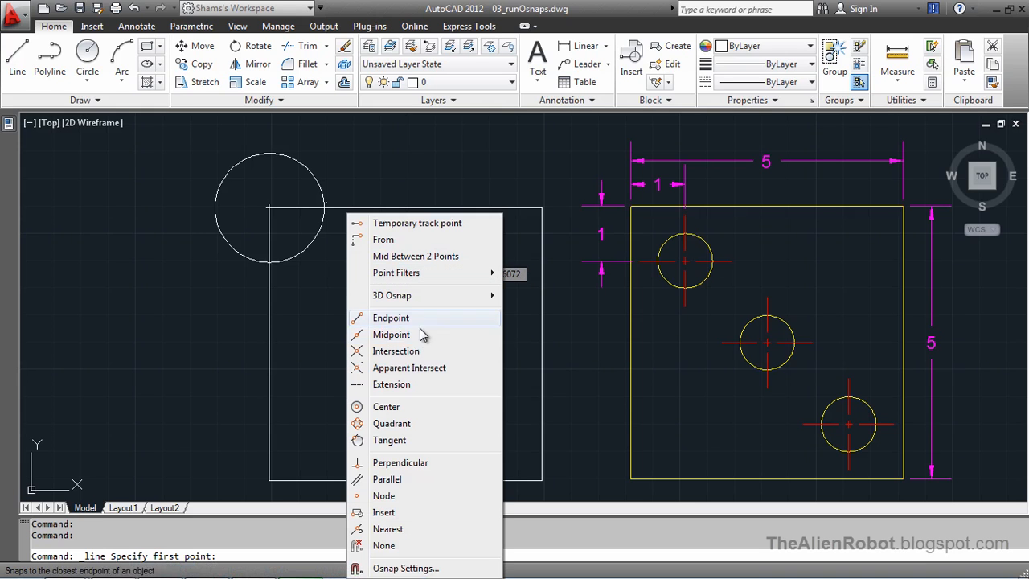
pyautogui.click(387, 352)
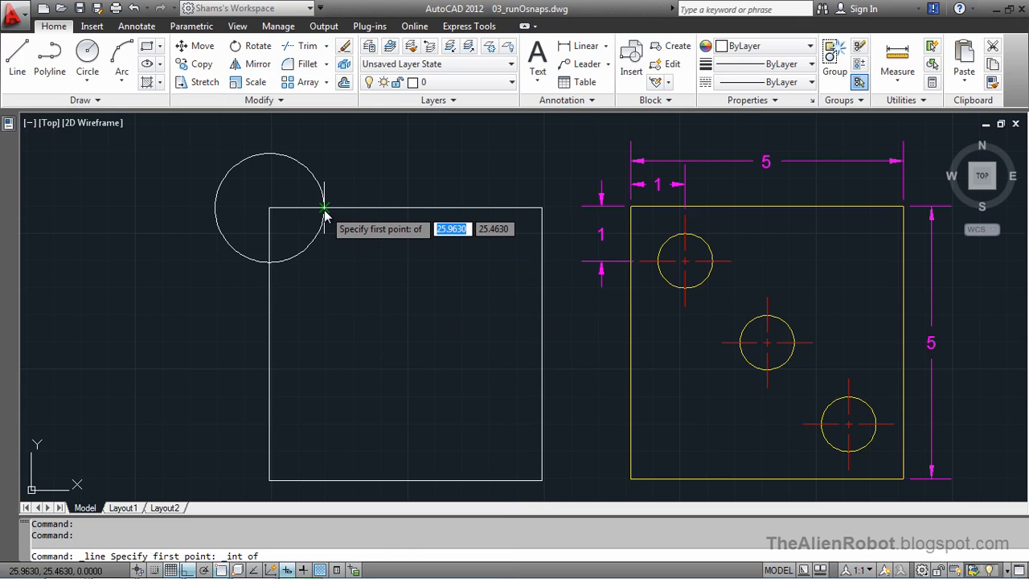
pyautogui.click(324, 208)
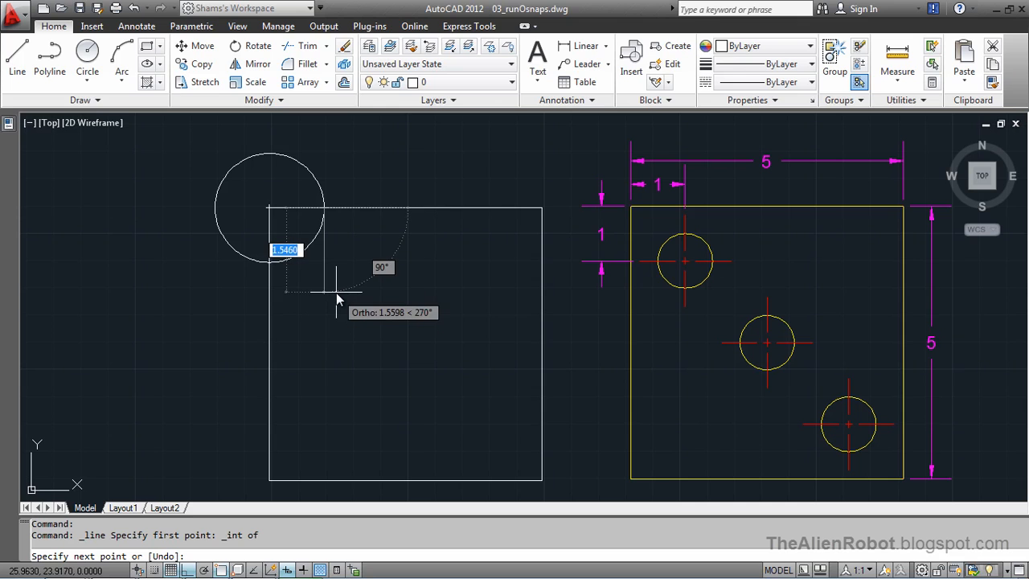
pyautogui.write('1')
pyautogui.press('Return')
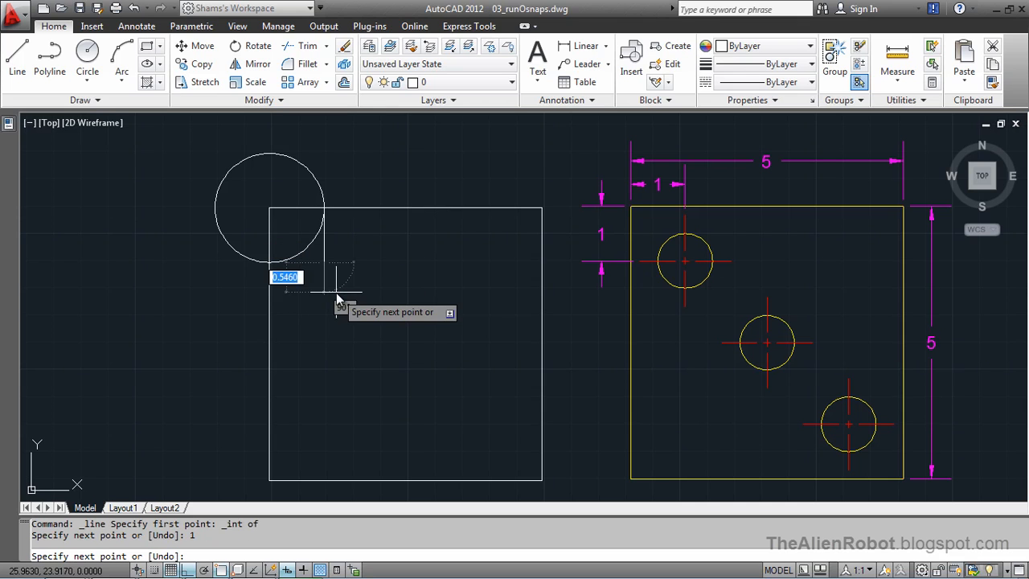
pyautogui.press('Escape')
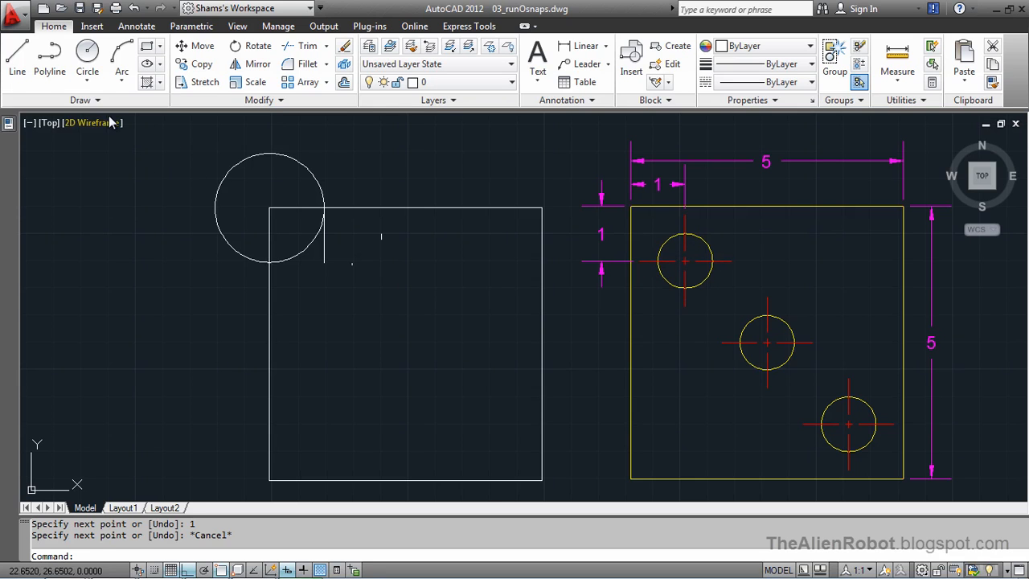
# Undo the last circle and select the reference plate's upper-left circle for inspection, then clear the selection
pyautogui.hotkey('ctrl', 'z')
pyautogui.click(705, 282)
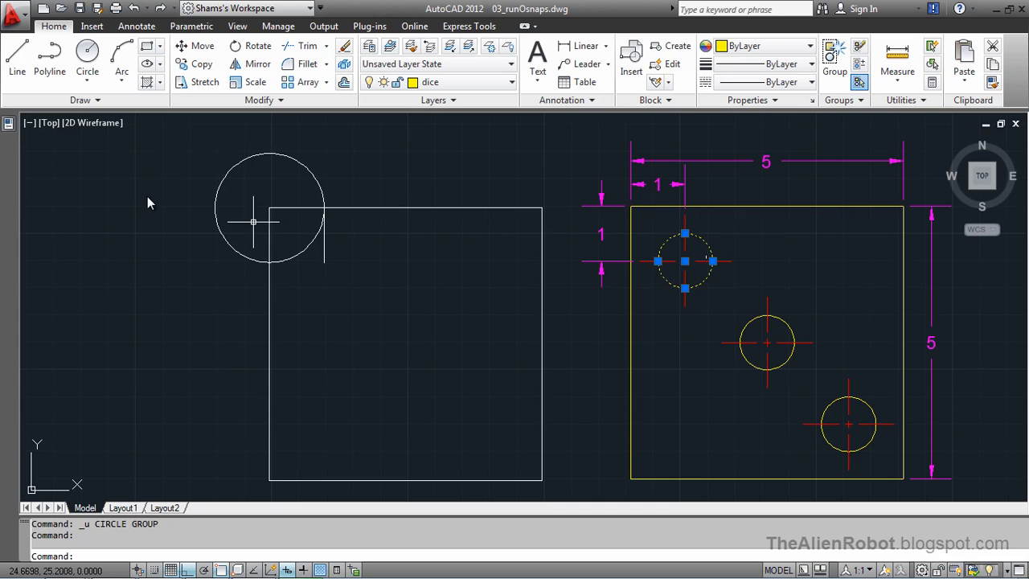
pyautogui.moveTo(10, 131)
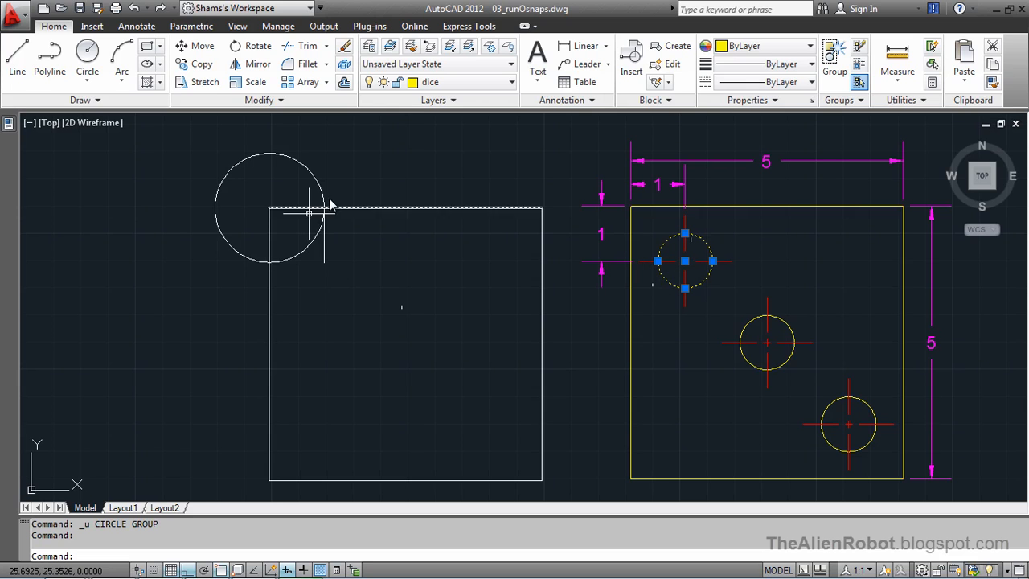
pyautogui.press('Escape')
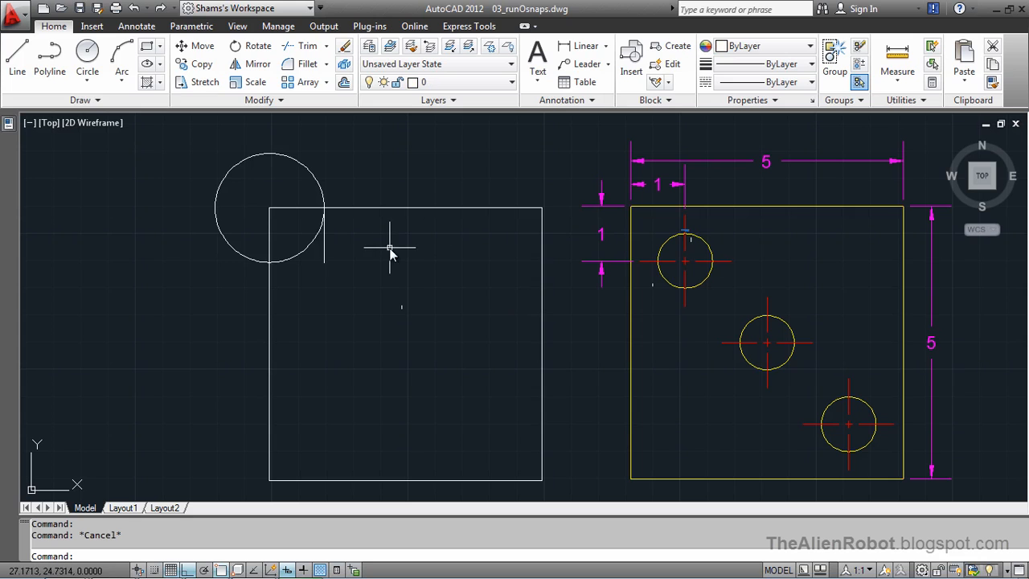
# Draw a circle of radius 0.5 centered on the lower endpoint of the short vertical line
pyautogui.click(87, 53)
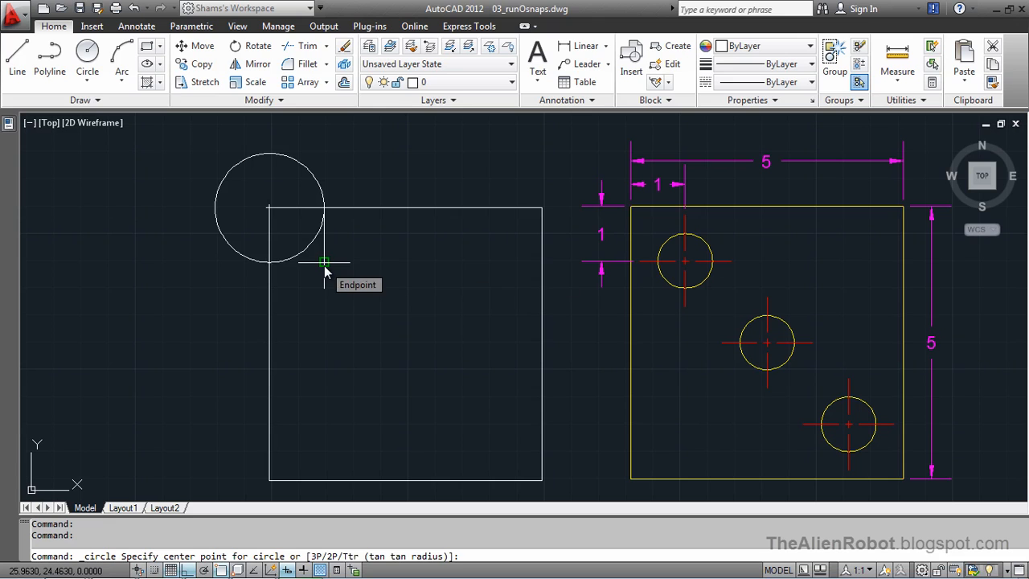
pyautogui.click(324, 262)
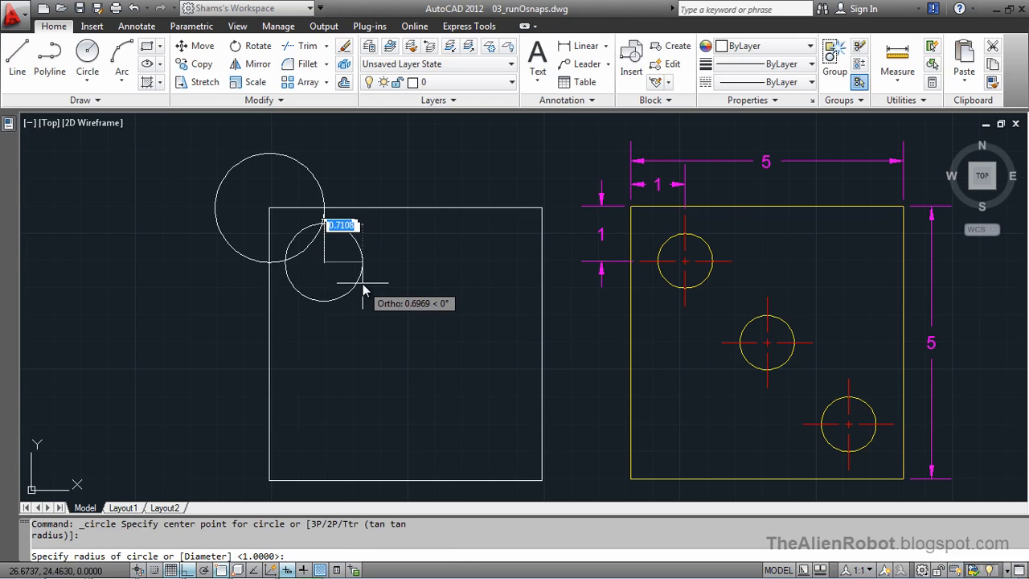
pyautogui.write('0.5')
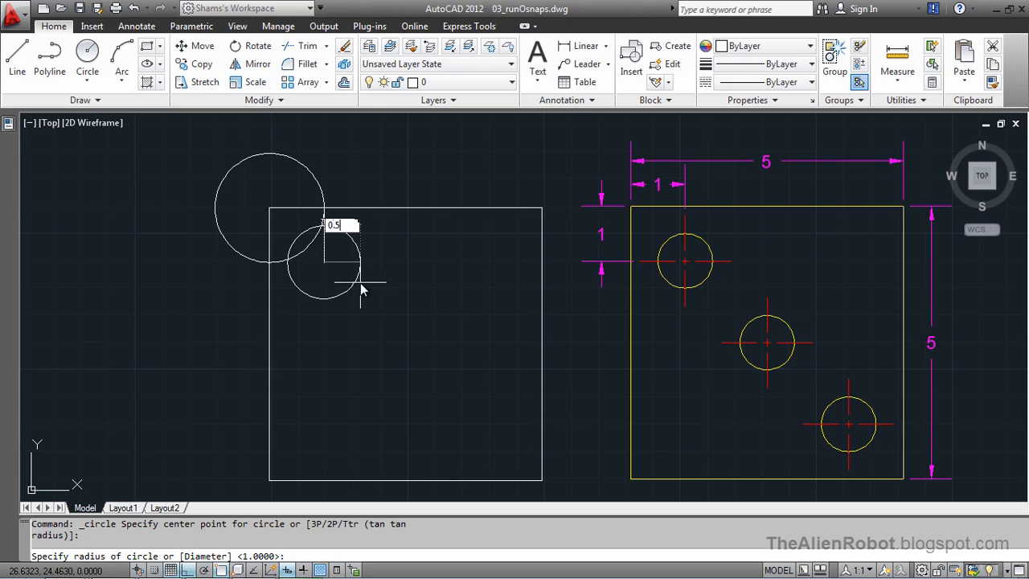
pyautogui.press('Return')
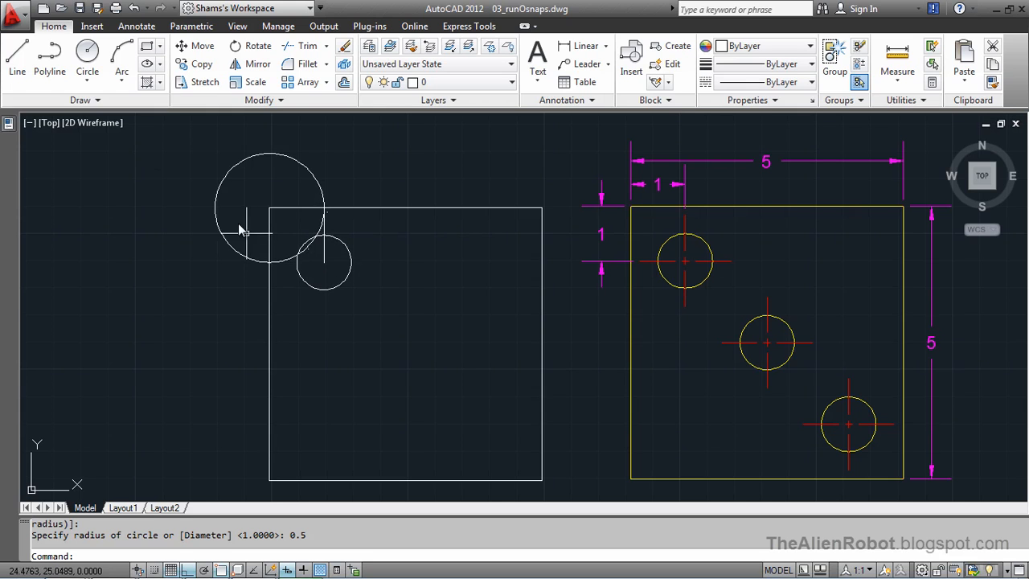
# Draw a construction circle of radius 1 centered on the new square's lower-right corner
pyautogui.click(88, 50)
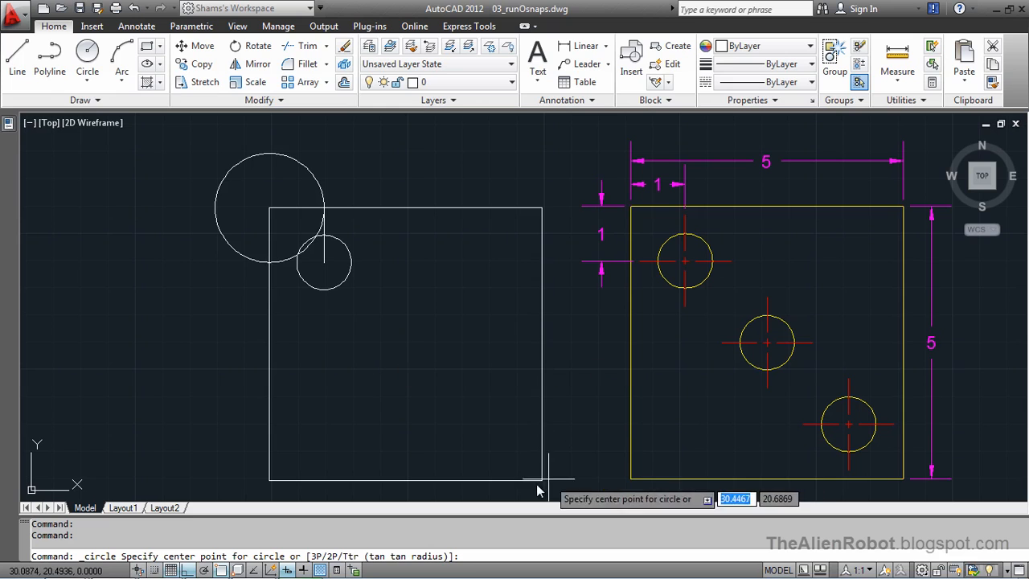
pyautogui.click(540, 481)
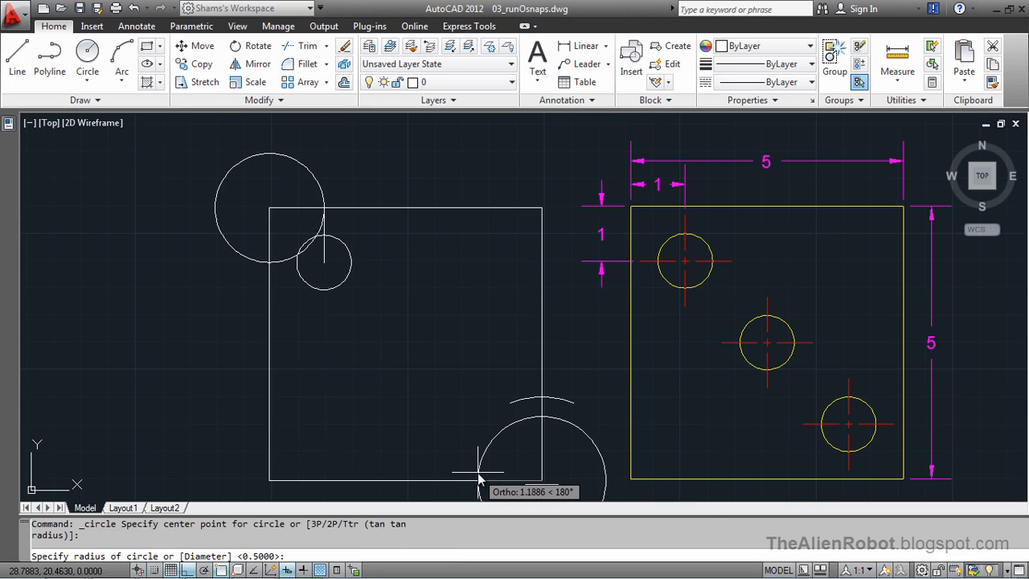
pyautogui.write('1')
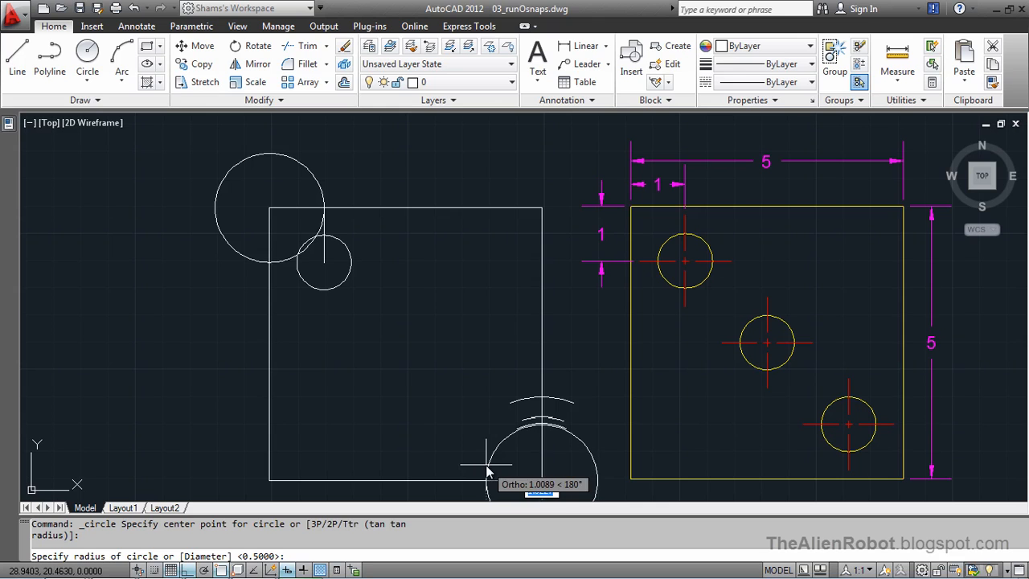
pyautogui.press('Return')
# Draw a line 1 unit straight up from the intersection of the lower-right construction circle and the square's bottom edge
pyautogui.click(17, 58)
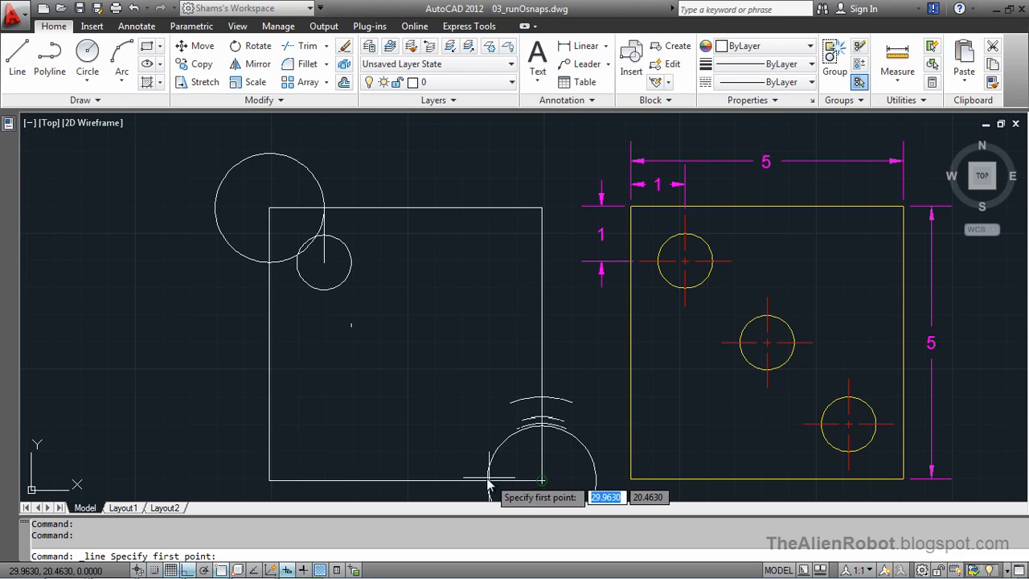
pyautogui.keyDown('shift'); pyautogui.rightClick(453, 439); pyautogui.keyUp('shift')
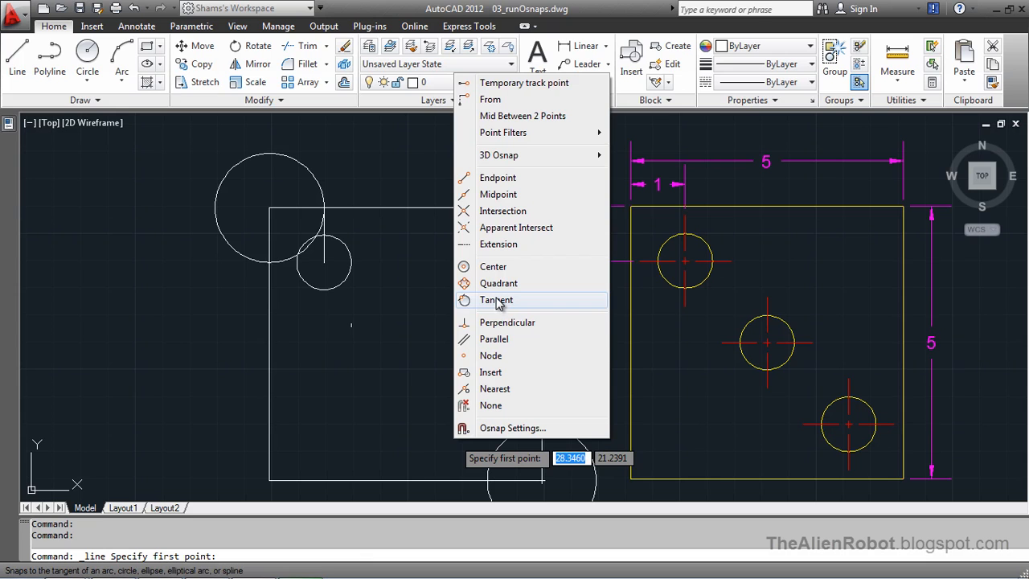
pyautogui.click(500, 211)
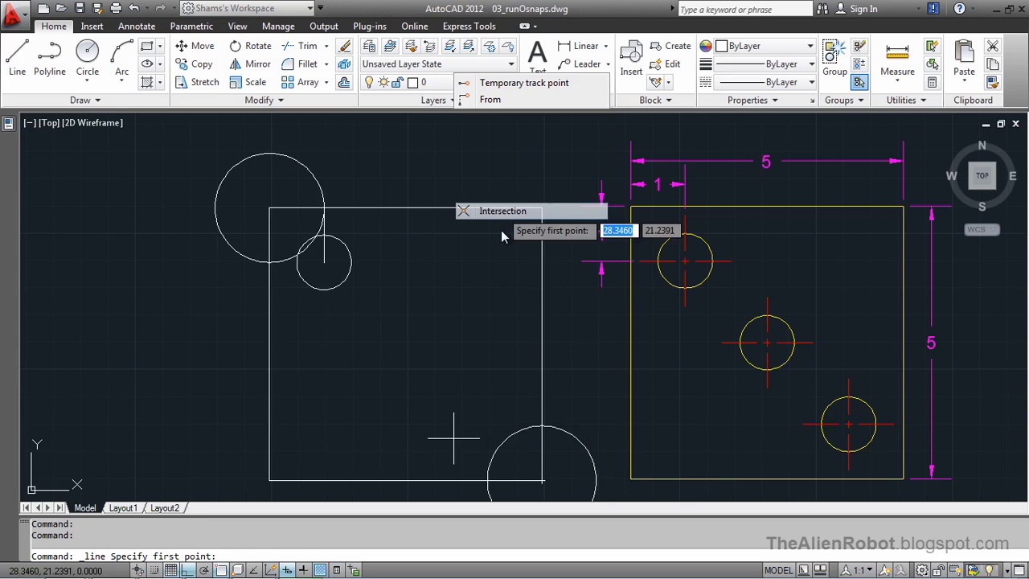
pyautogui.click(489, 480)
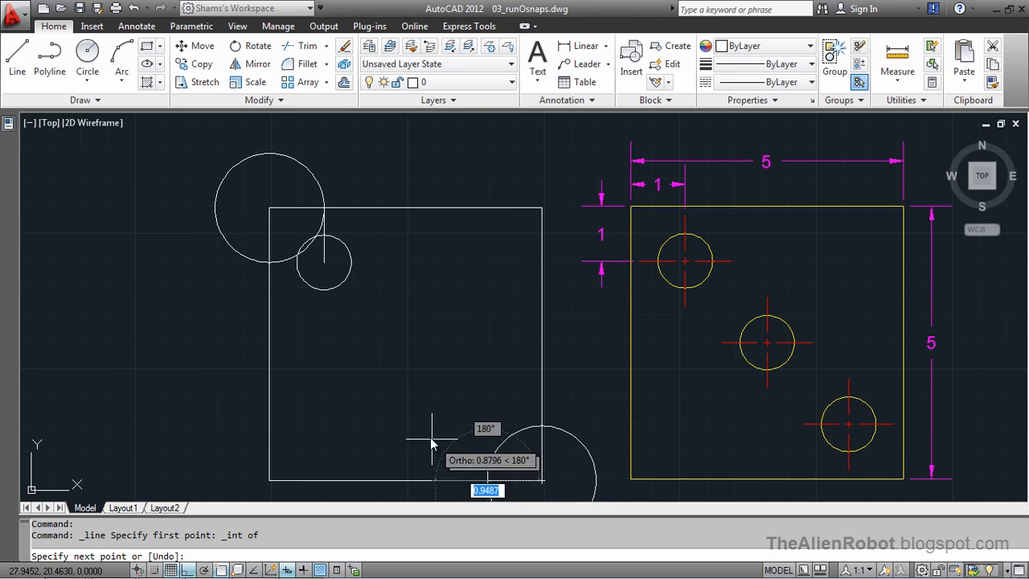
pyautogui.write('1')
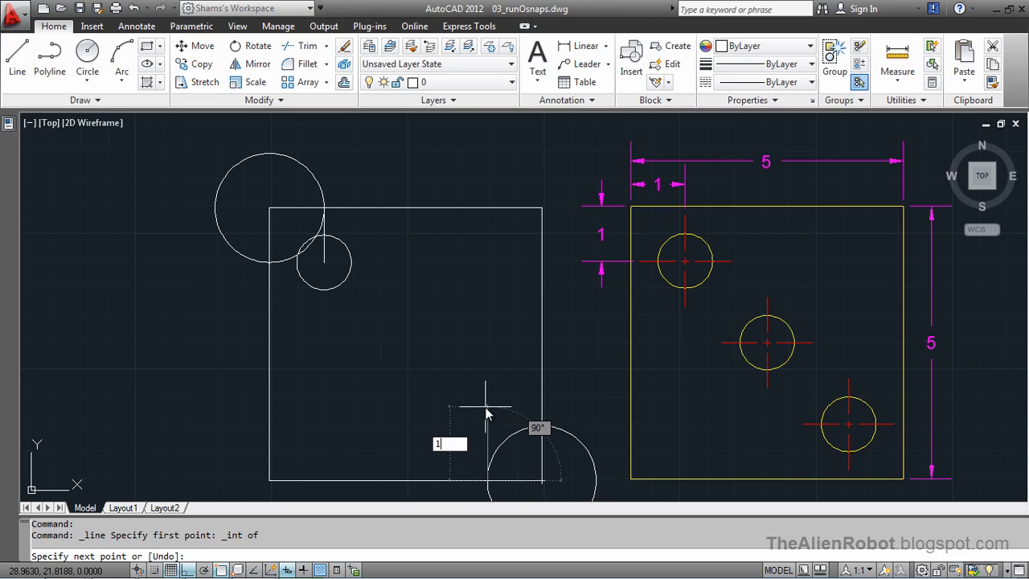
pyautogui.press('Return')
pyautogui.press('Escape')
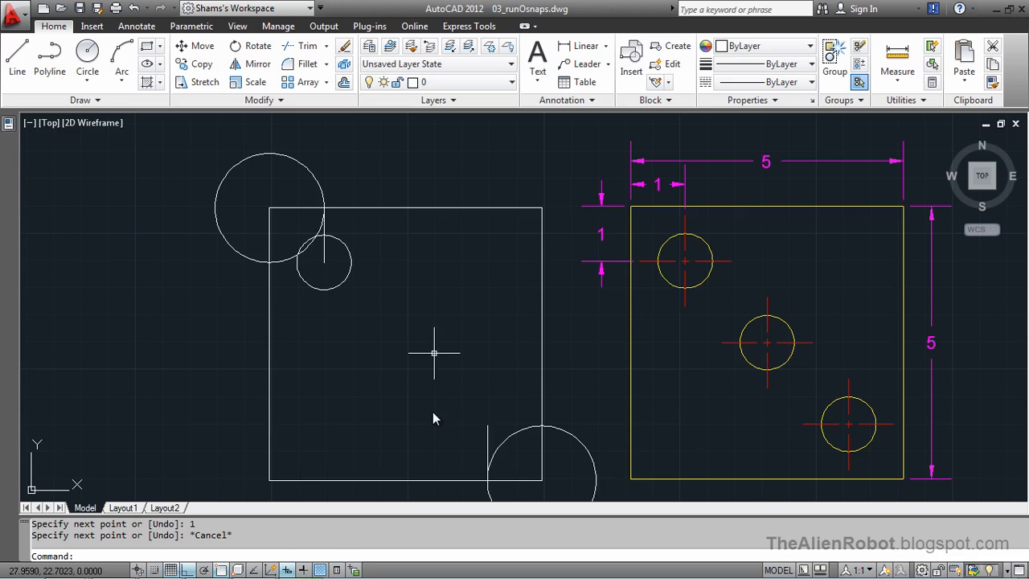
# Draw a circle of radius 0.5 centered on the upper endpoint of the vertical line near the square's lower-right corner
pyautogui.click(88, 55)
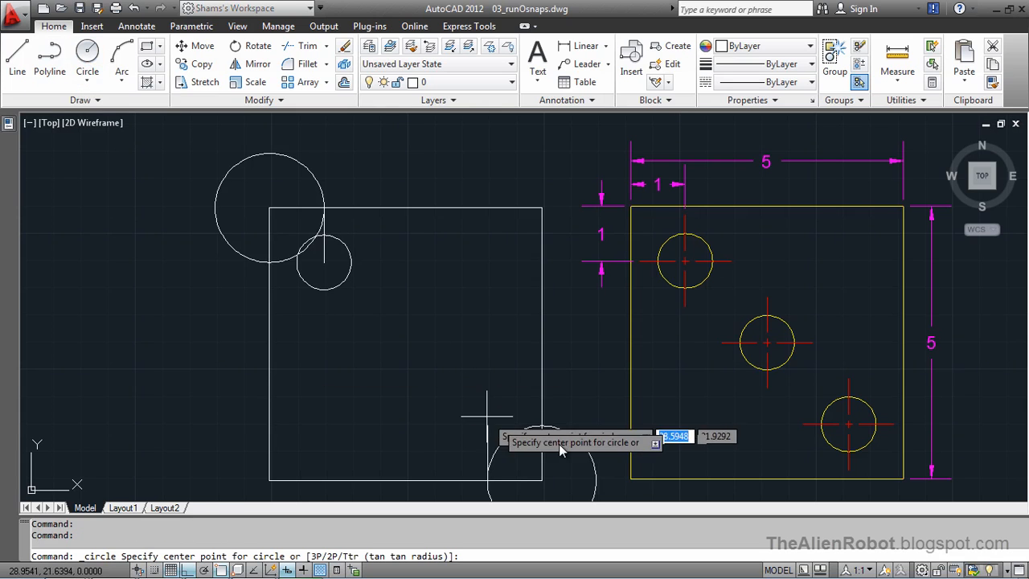
pyautogui.click(482, 434)
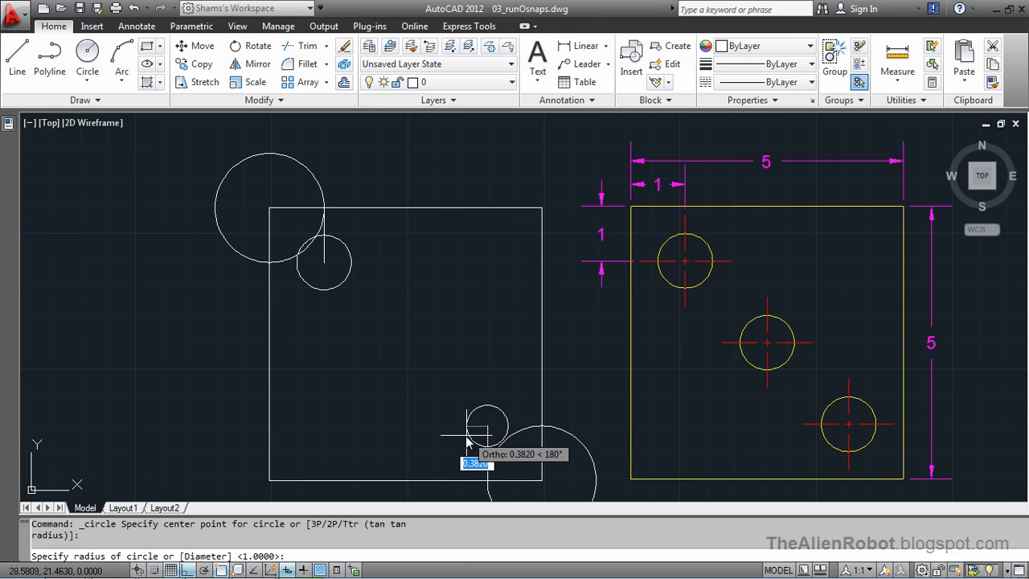
pyautogui.write('0.5')
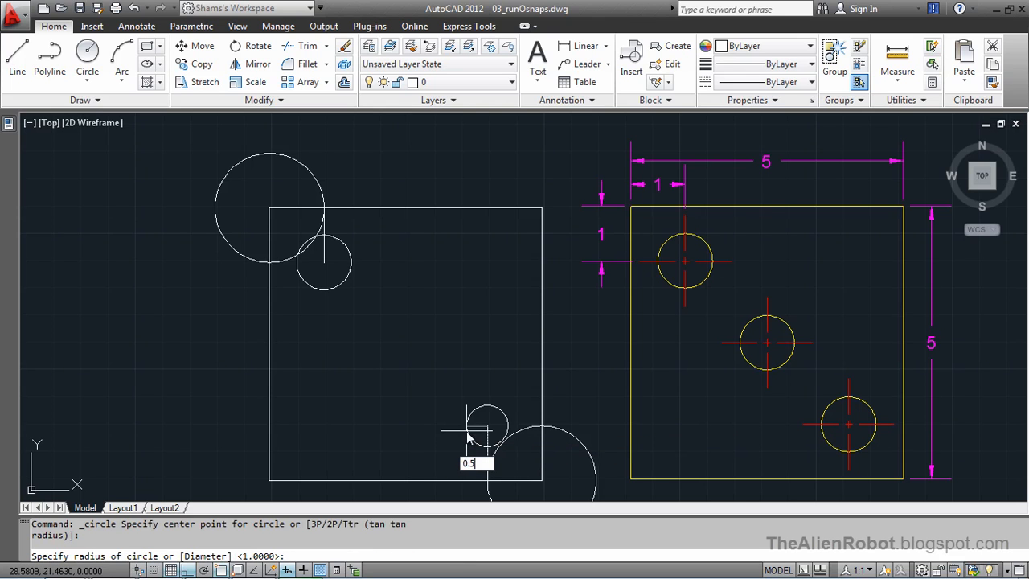
pyautogui.press('Return')
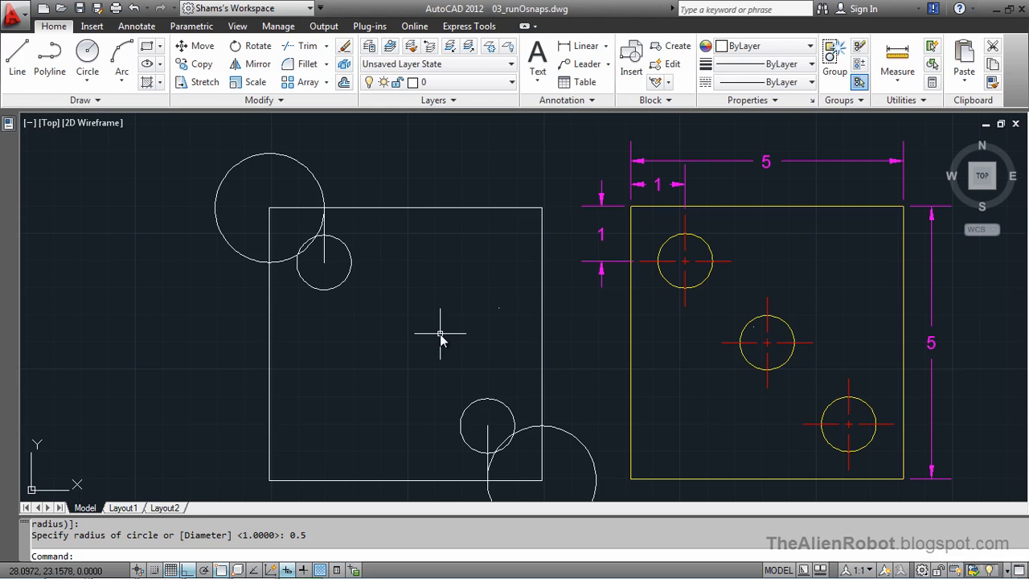
# Draw a diagonal line from the new square's lower-left corner to its upper-right corner with Ortho off
pyautogui.click(21, 63)
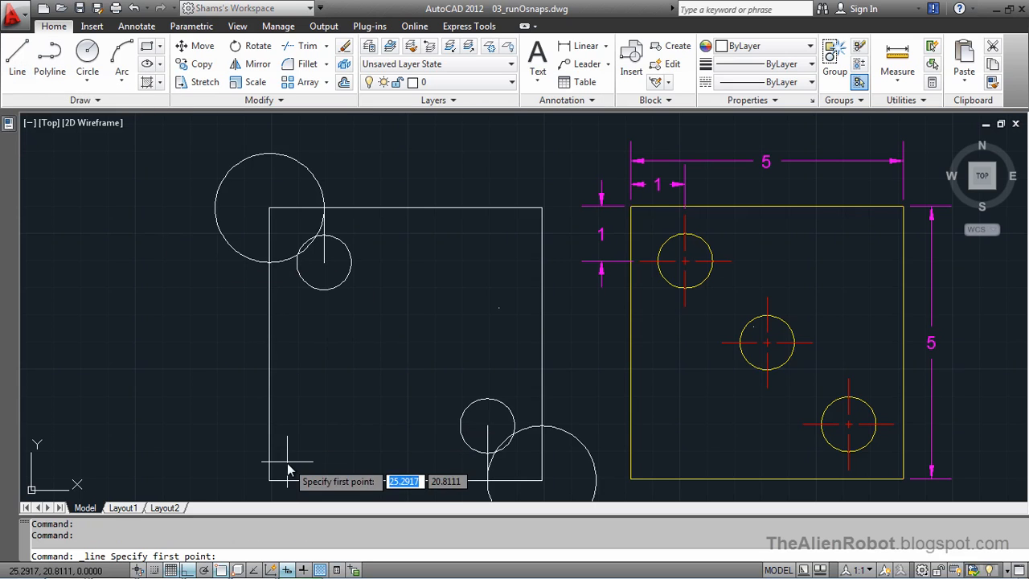
pyautogui.click(271, 483)
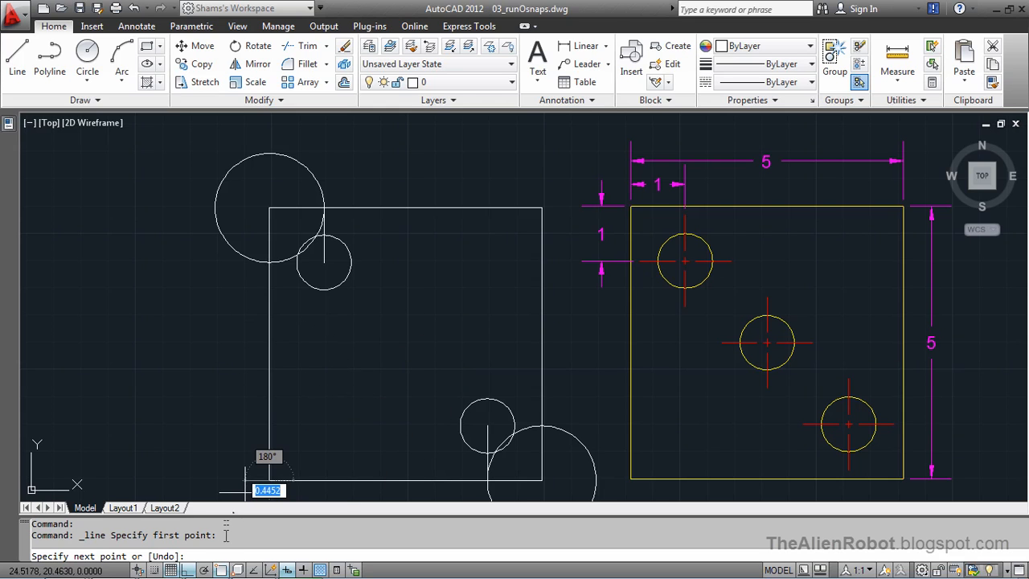
pyautogui.click(191, 568)
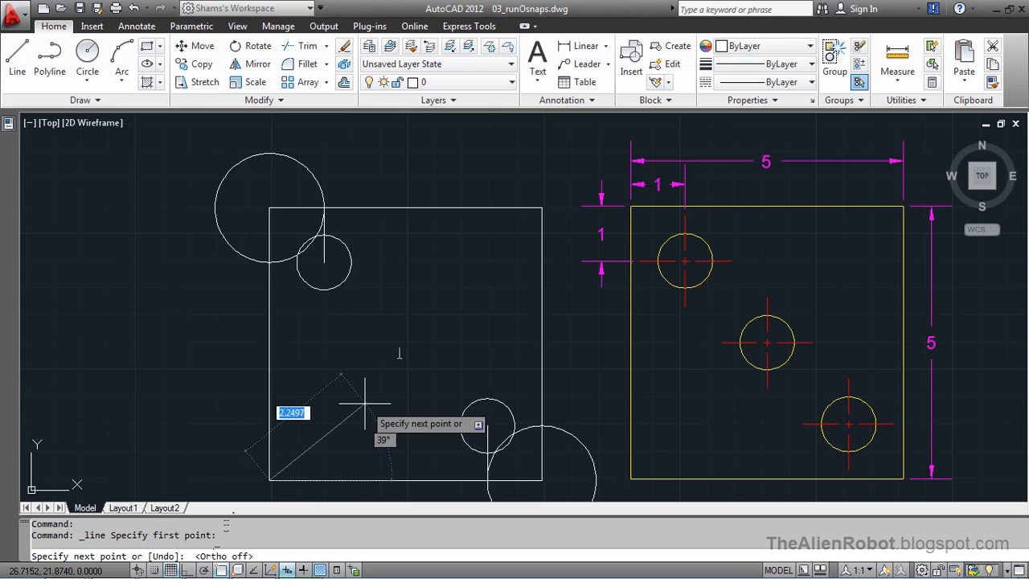
pyautogui.click(542, 207)
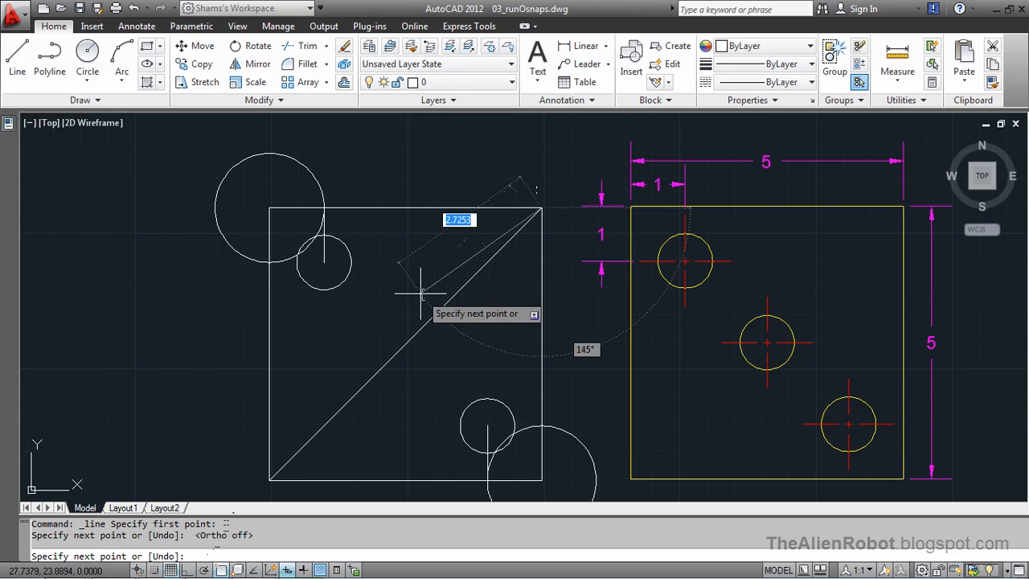
pyautogui.press('Escape')
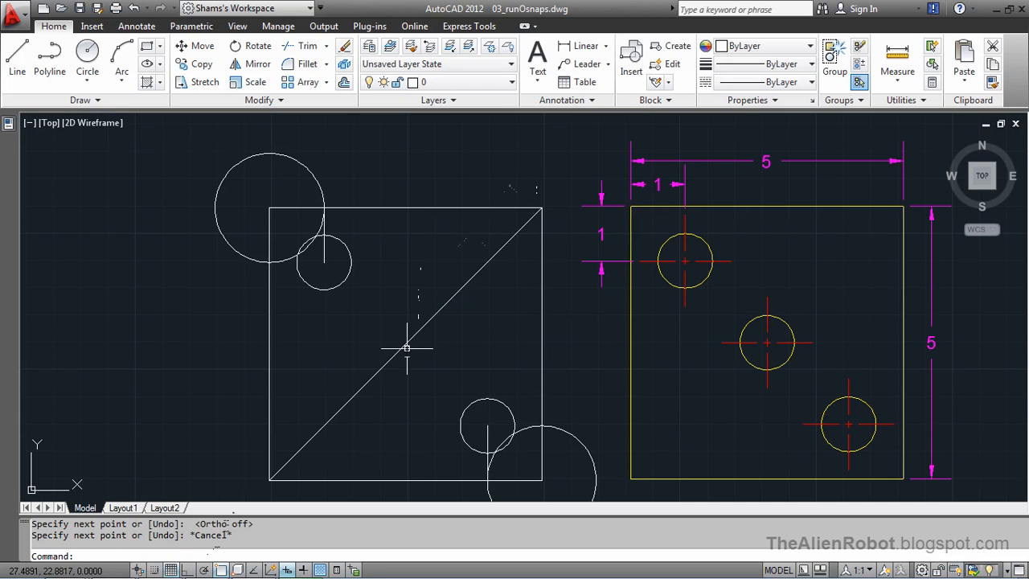
# Draw a circle of radius 0.5 centered on the midpoint of the square's diagonal
pyautogui.click(87, 54)
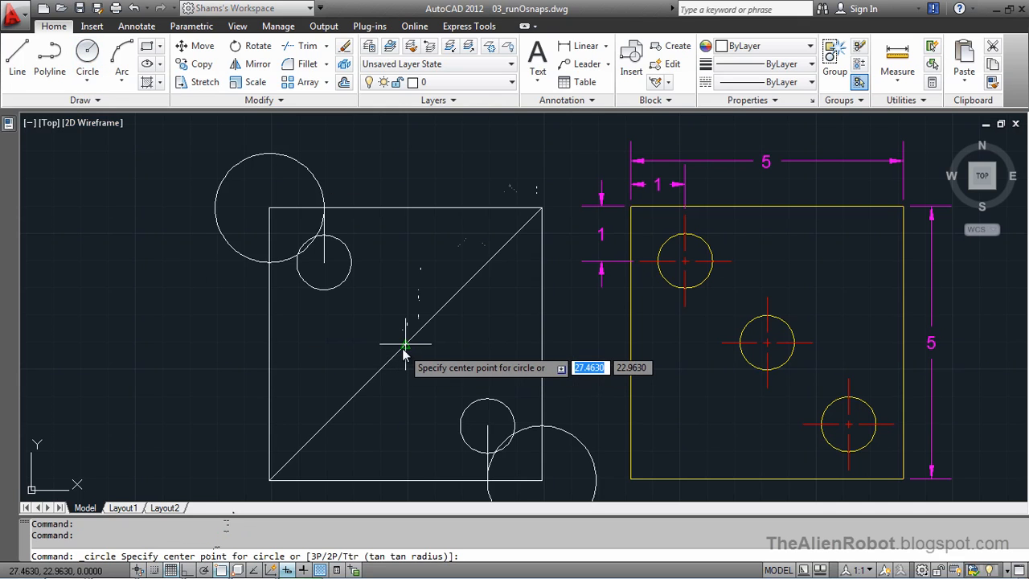
pyautogui.click(405, 345)
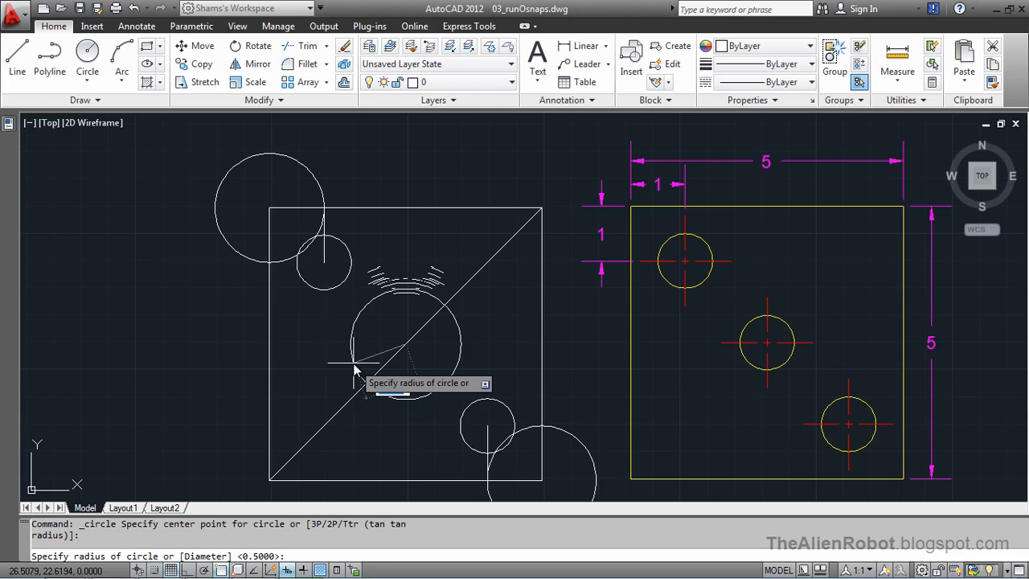
pyautogui.write('0.5')
pyautogui.press('Return')
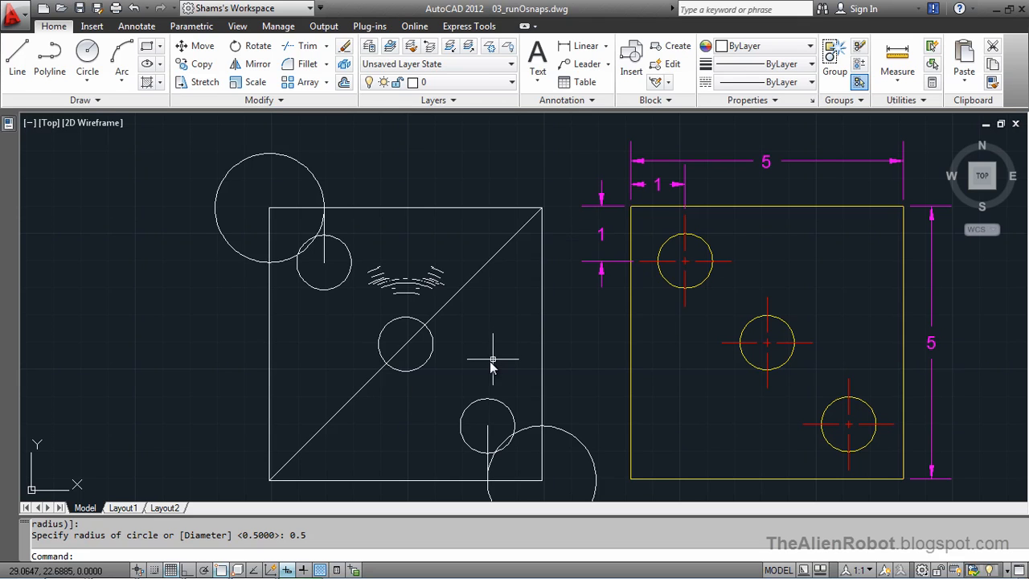
# Delete both corner construction circles, the two short vertical lines and the diagonal, keeping the square and its three circles
pyautogui.click(530, 428)
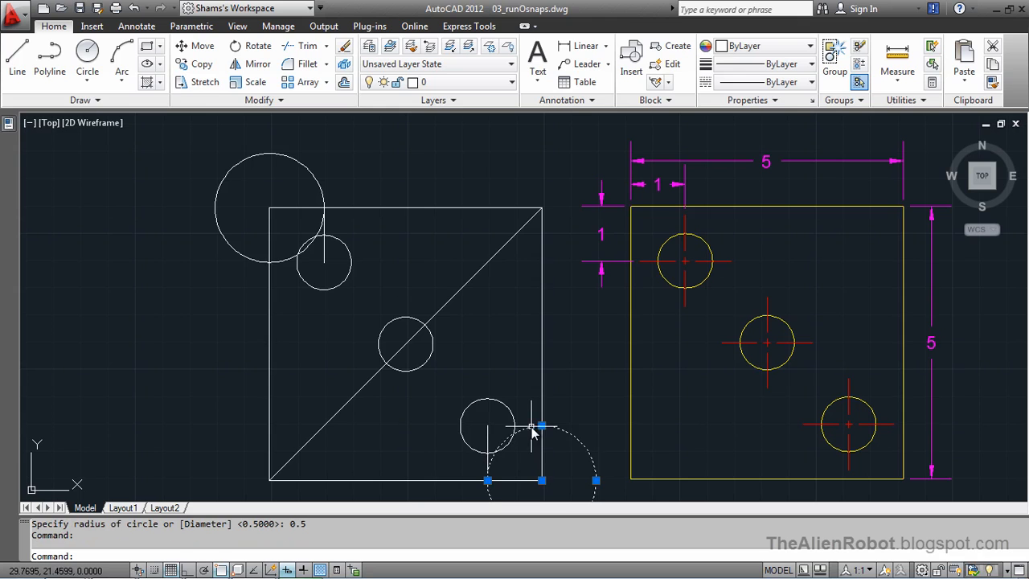
pyautogui.click(486, 451)
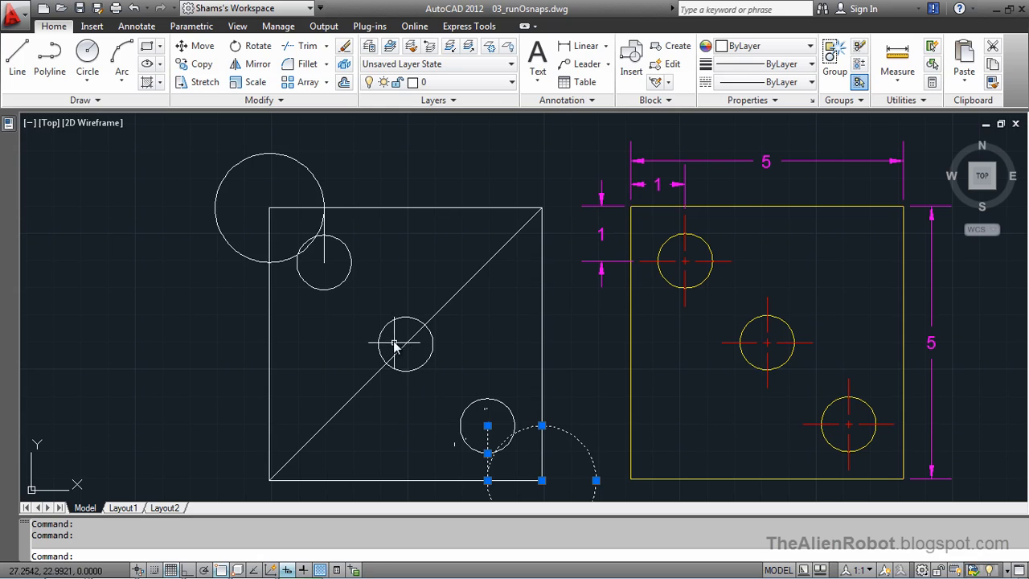
pyautogui.click(349, 400)
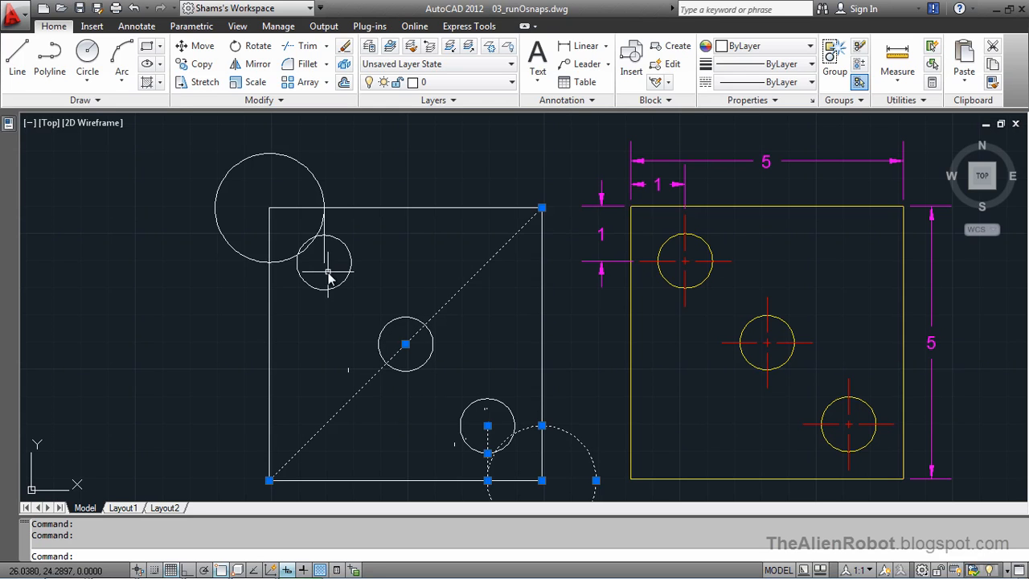
pyautogui.click(324, 236)
pyautogui.click(303, 166)
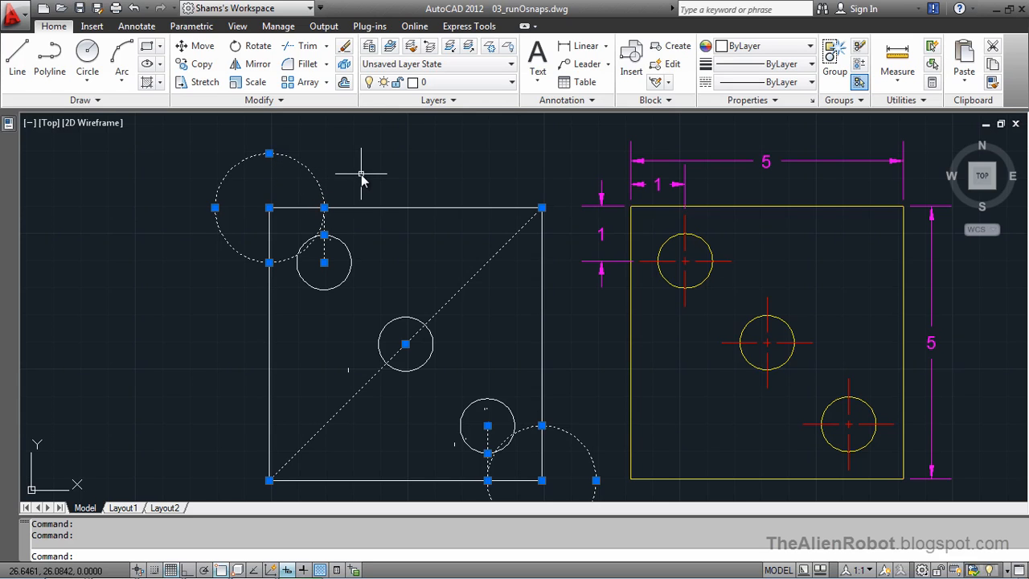
pyautogui.press('Delete')
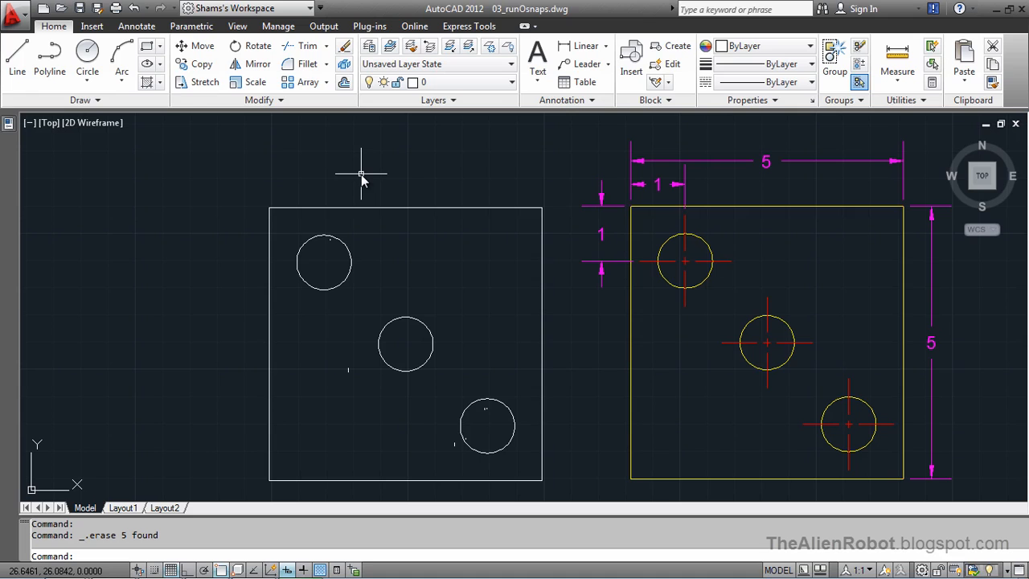